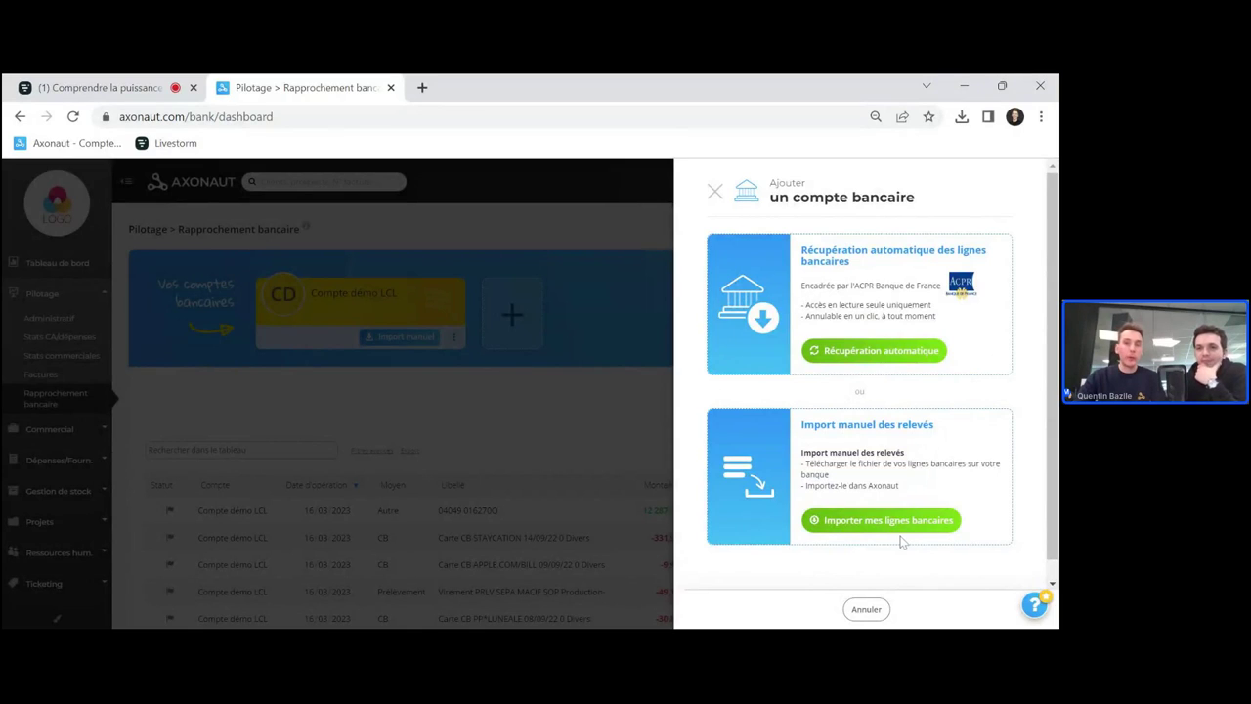
- Start automatic retrieval of bank lines and choose to connect another bank account
click(882, 354)
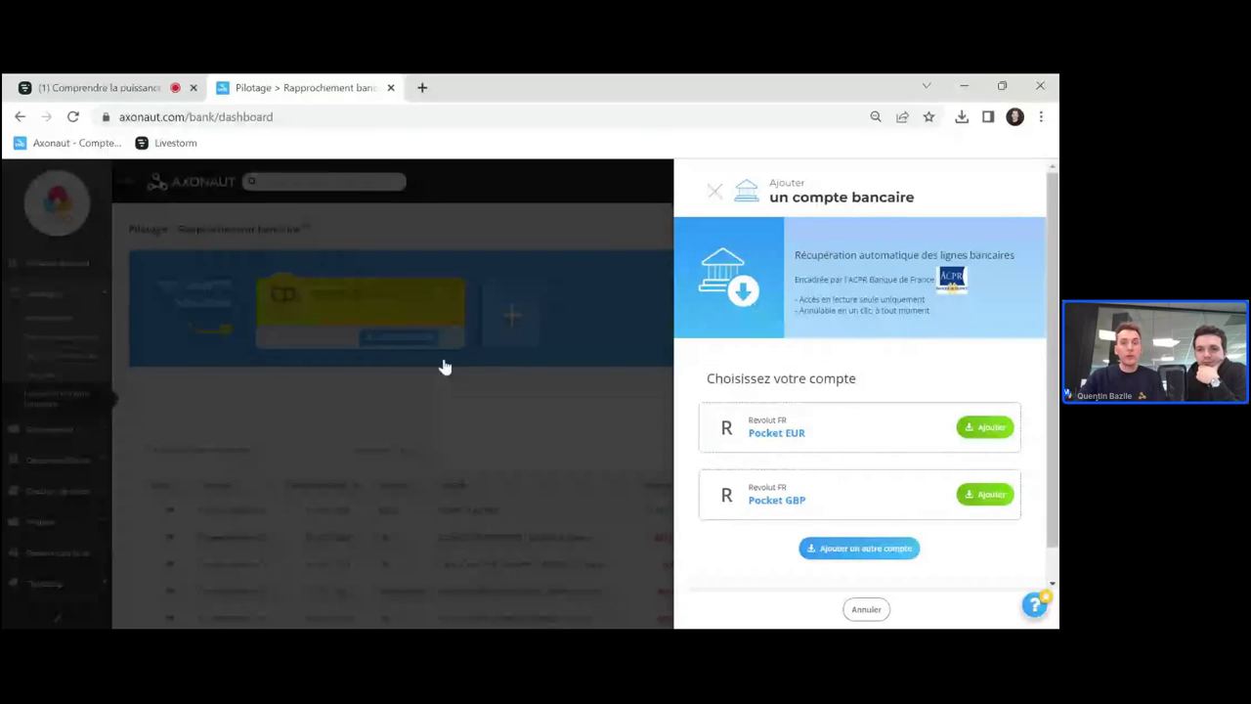
scroll(846, 354, down, 1)
scroll(846, 353, down, 1)
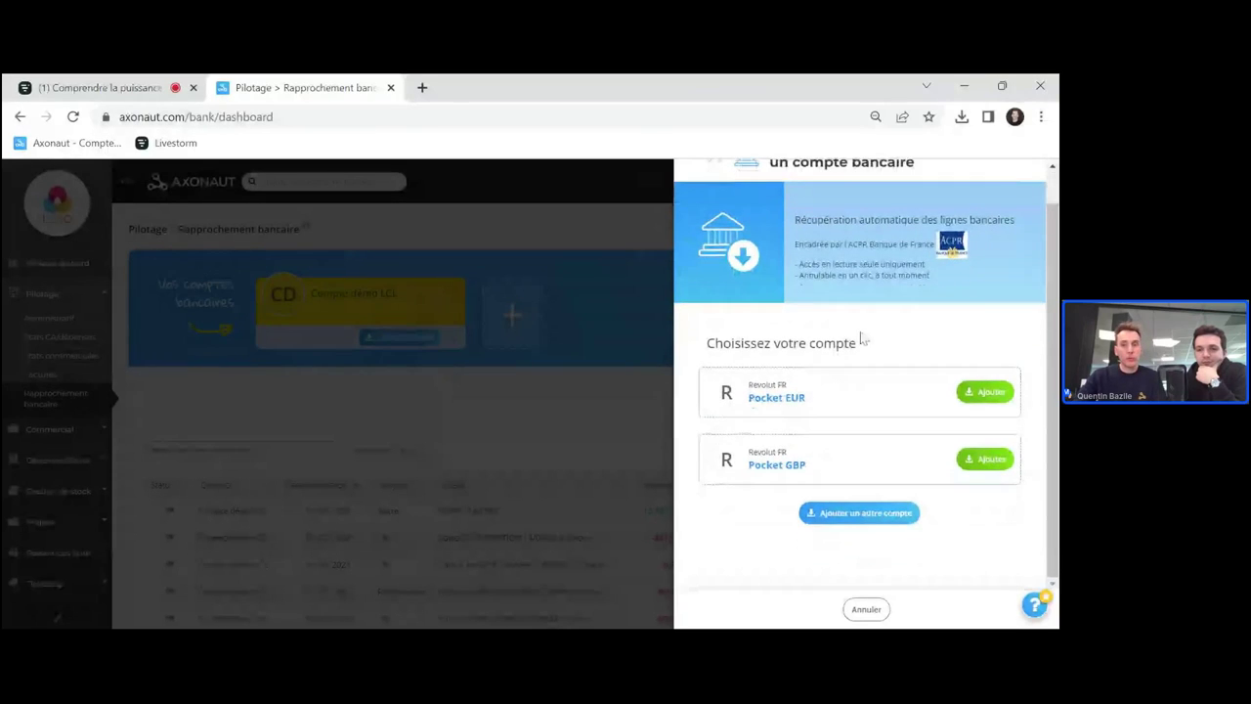
click(858, 518)
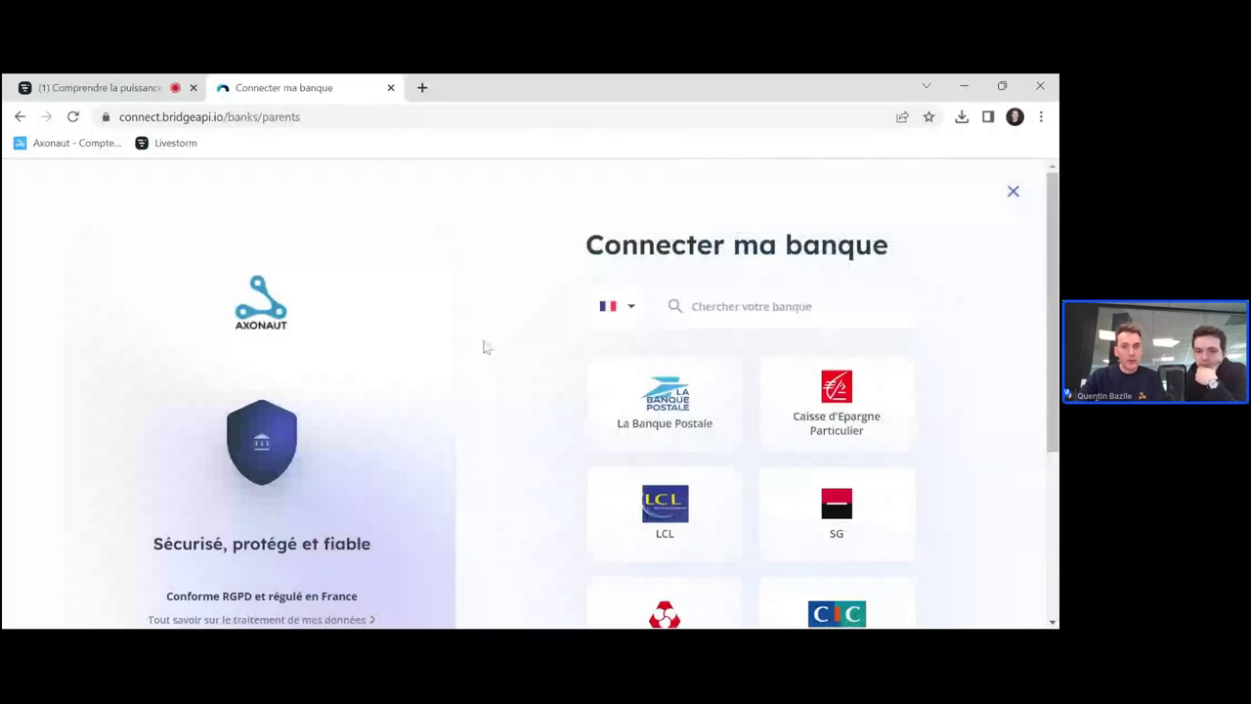
- Search the connectable French banks for "bnp", look through the matching entries, and close the bank connection page
scroll(486, 344, down, 2)
scroll(498, 337, up, 2)
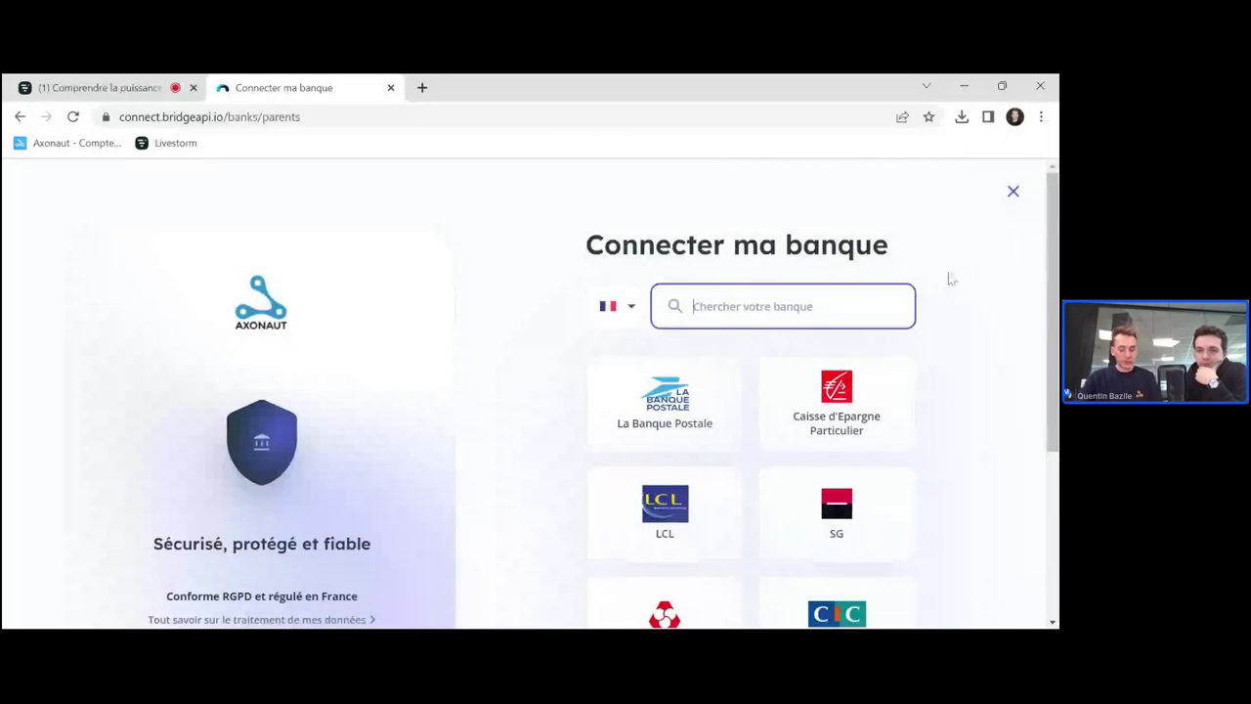
text(s)
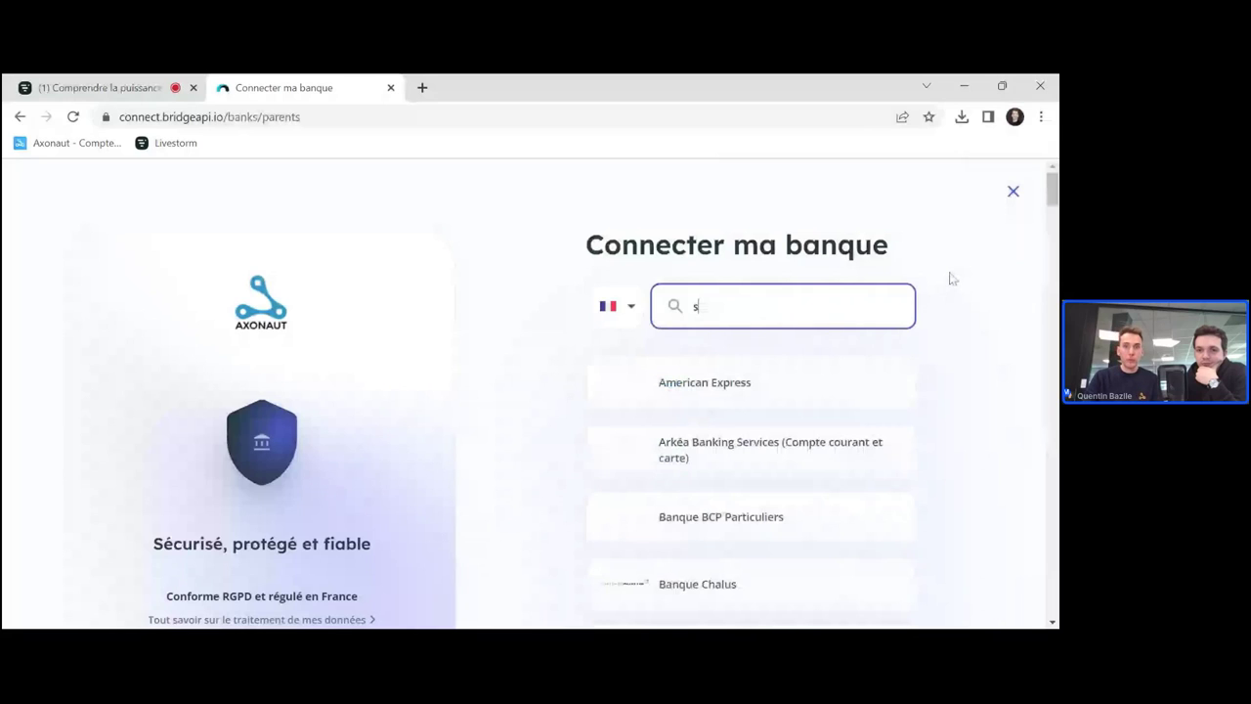
key(BackSpace)
text(bnp)
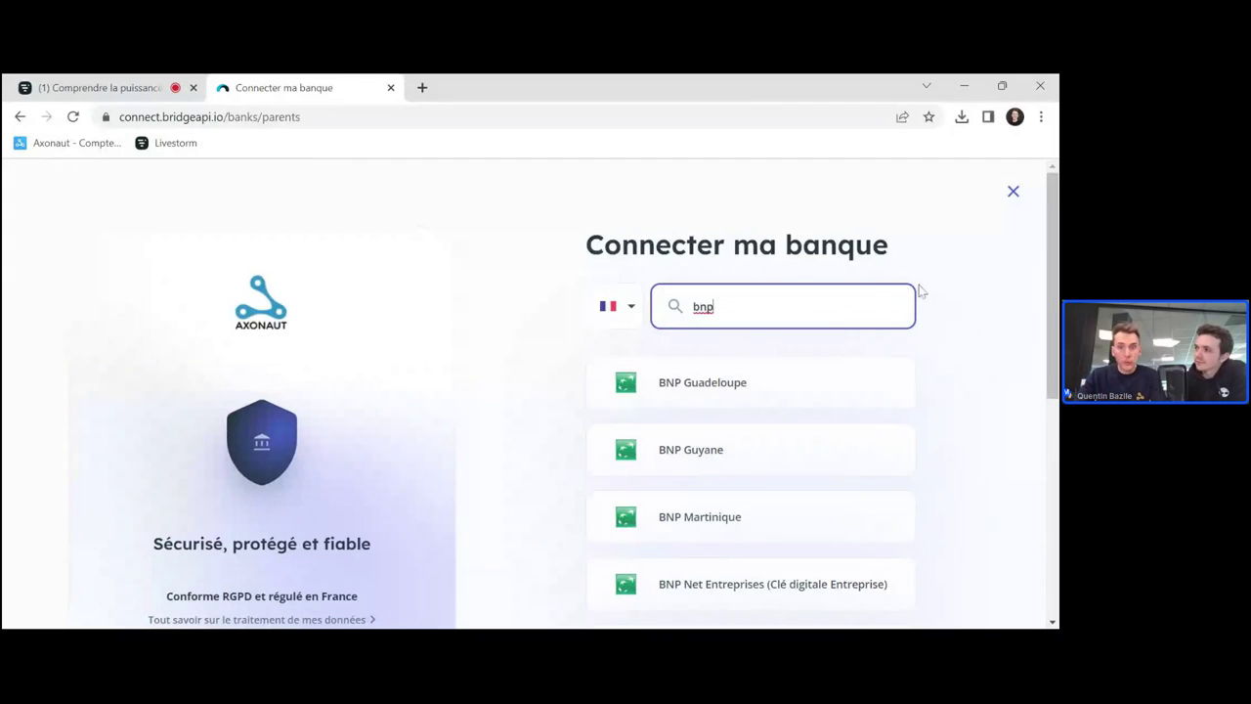
scroll(983, 372, down, 3)
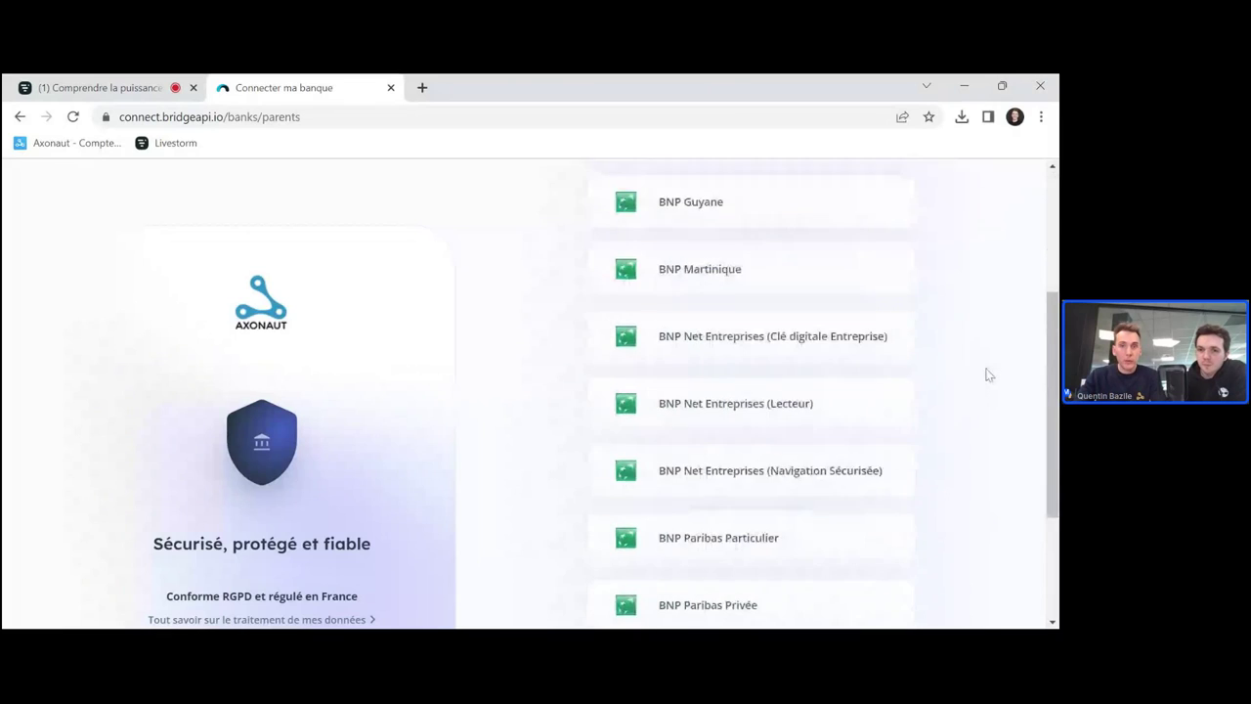
scroll(987, 375, down, 2)
scroll(987, 371, up, 5)
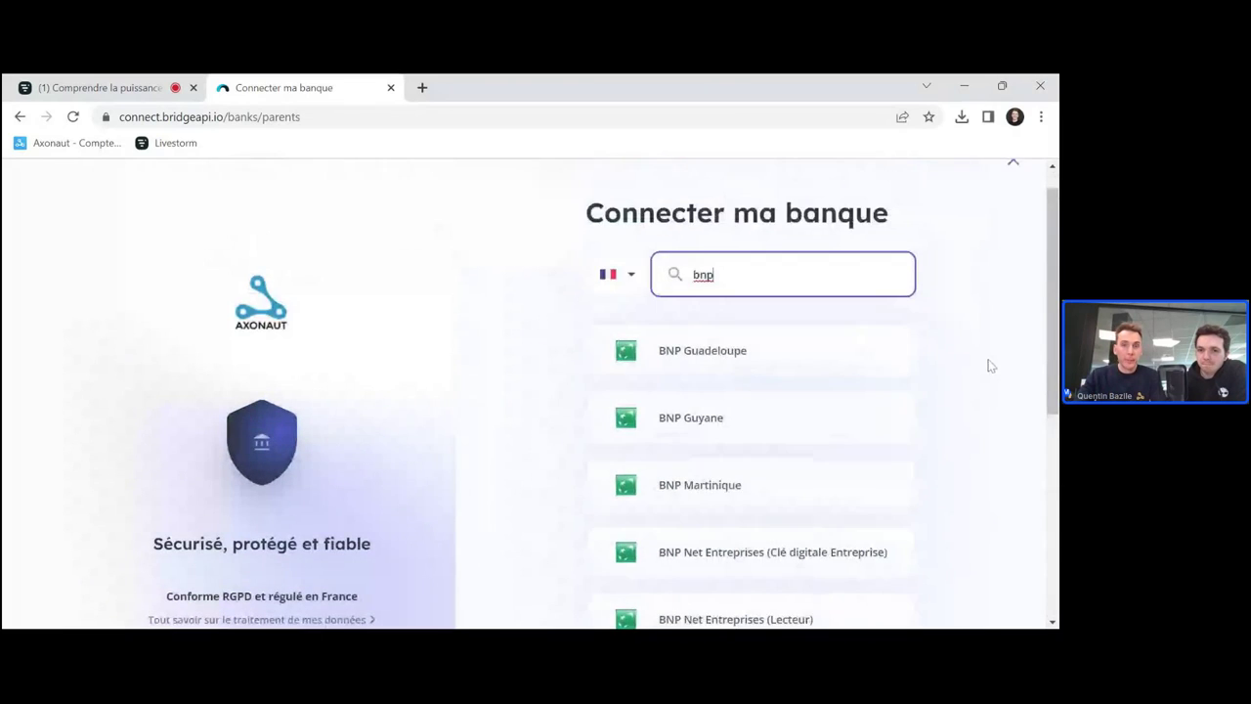
scroll(983, 358, up, 1)
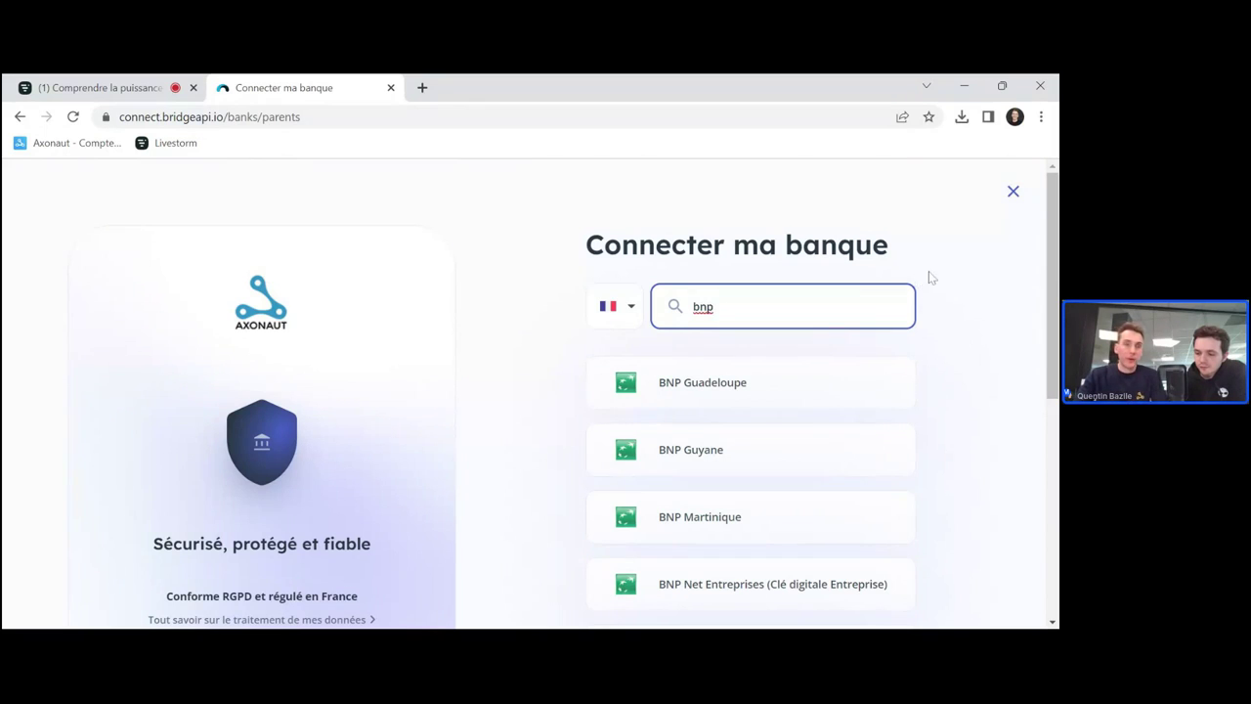
click(1013, 191)
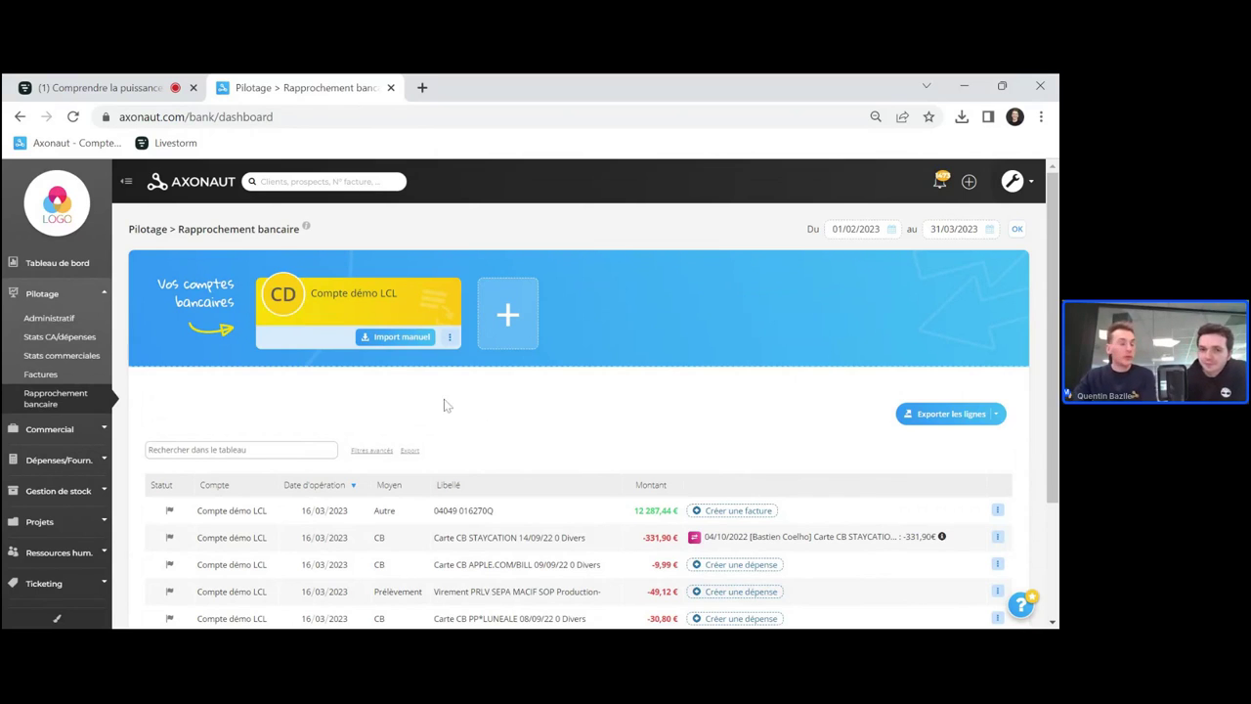
- Reconcile the -331,90 € Carte CB STAYCATION bank line with its suggested expense
scroll(512, 399, down, 1)
scroll(516, 405, down, 2)
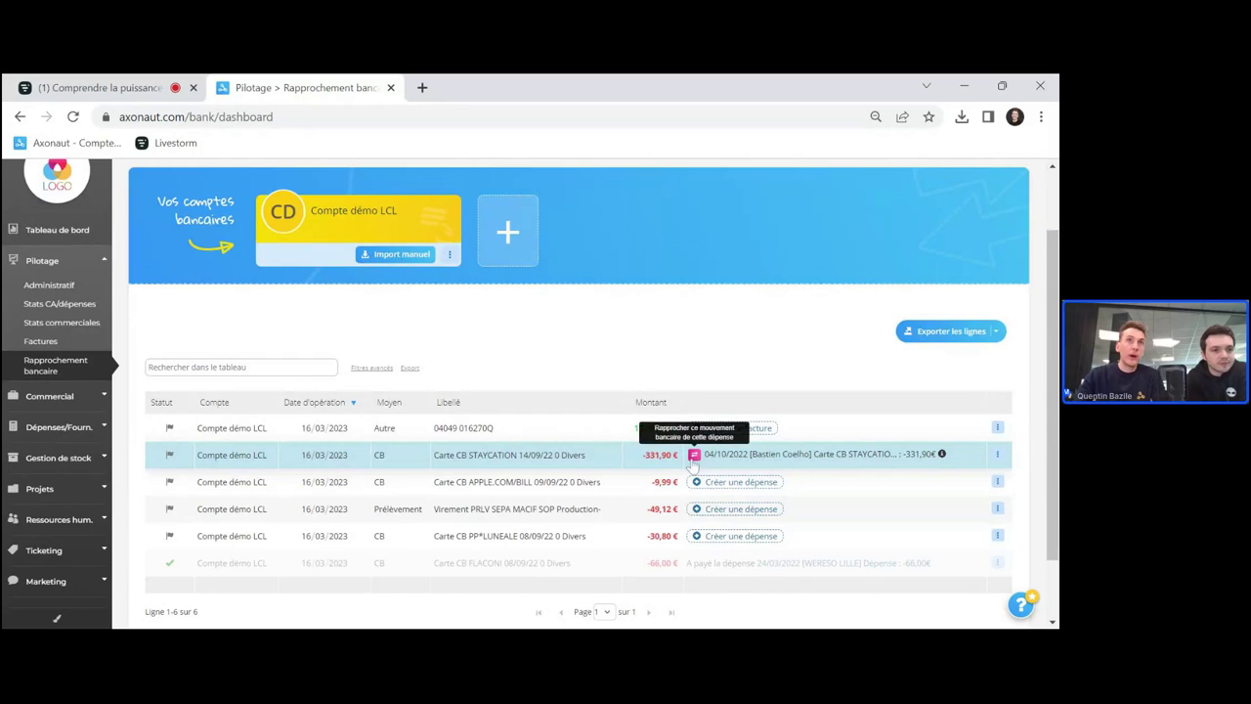
click(694, 454)
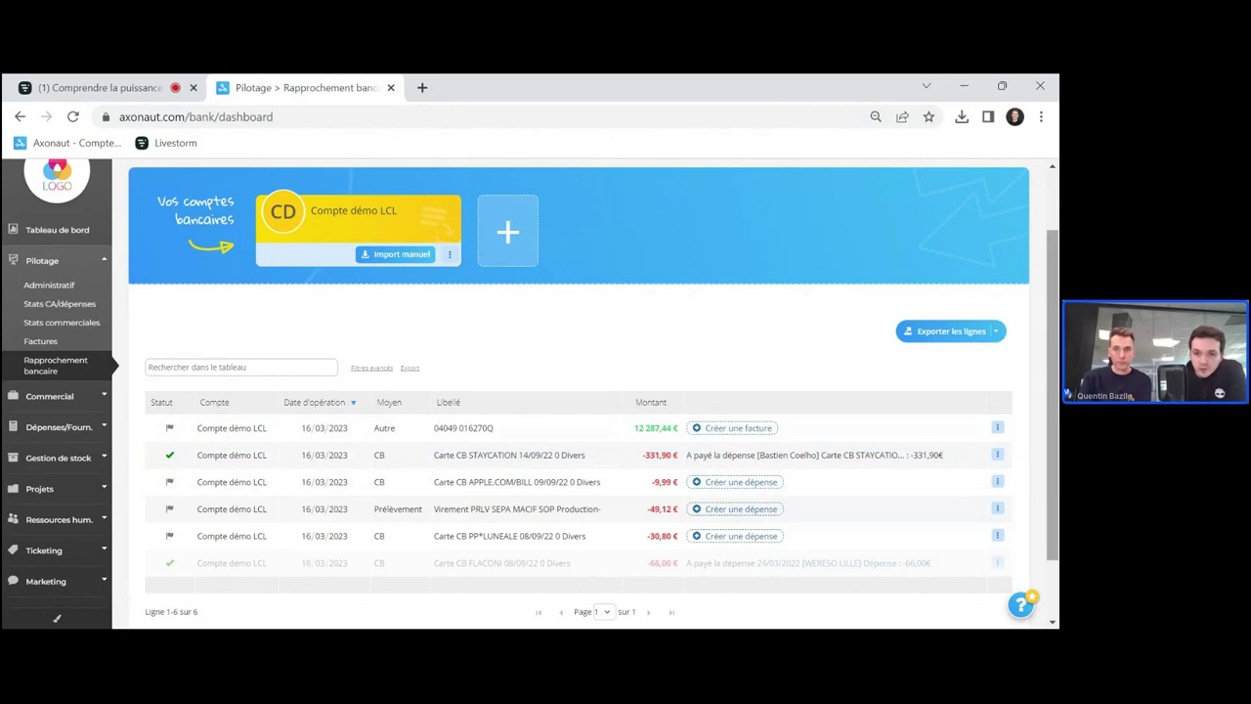
- Reconcile the -9,99 € Carte CB APPLE.COM/BILL line as a partial payment of the 07/03/2020 supplier expense of -2100,00 €
click(997, 481)
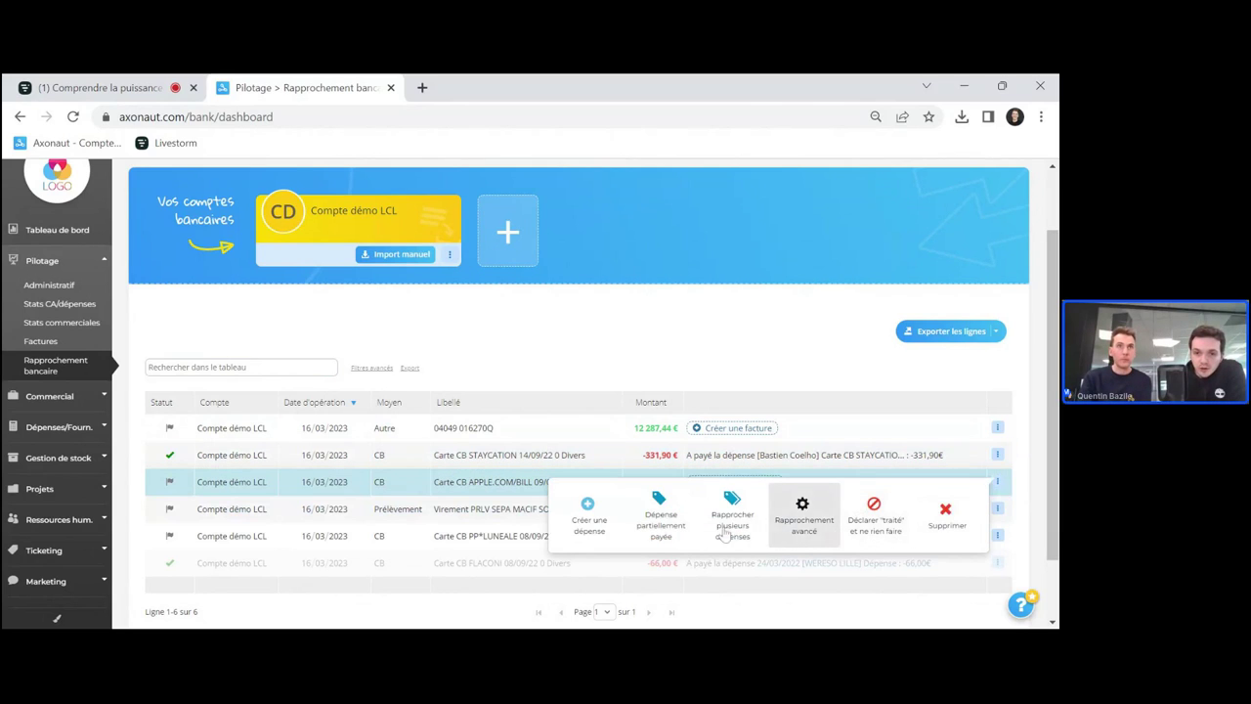
click(672, 512)
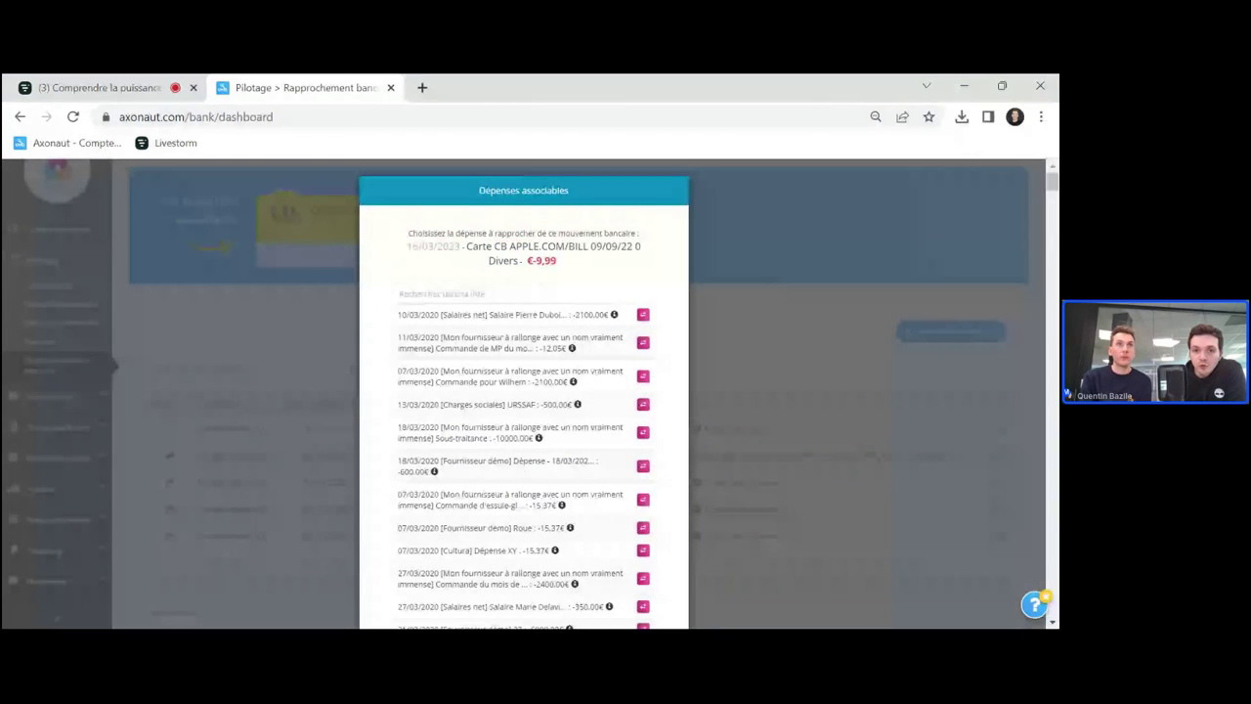
drag(562, 265, 529, 246)
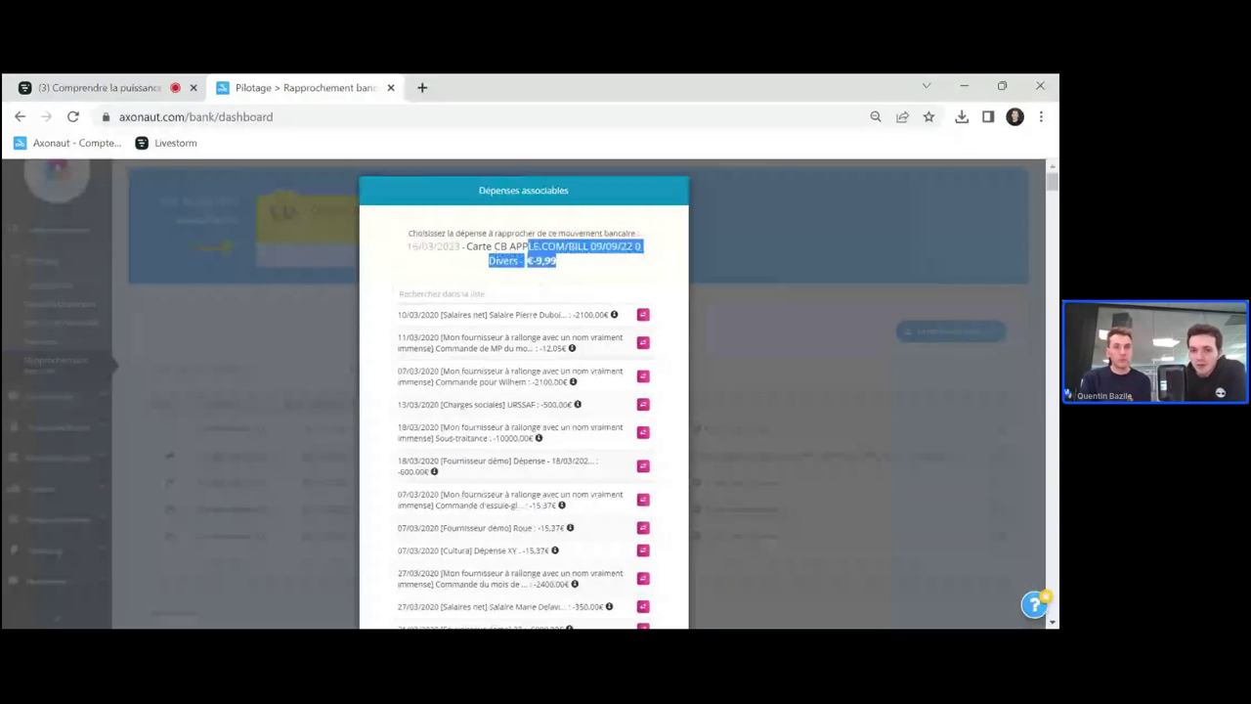
click(543, 289)
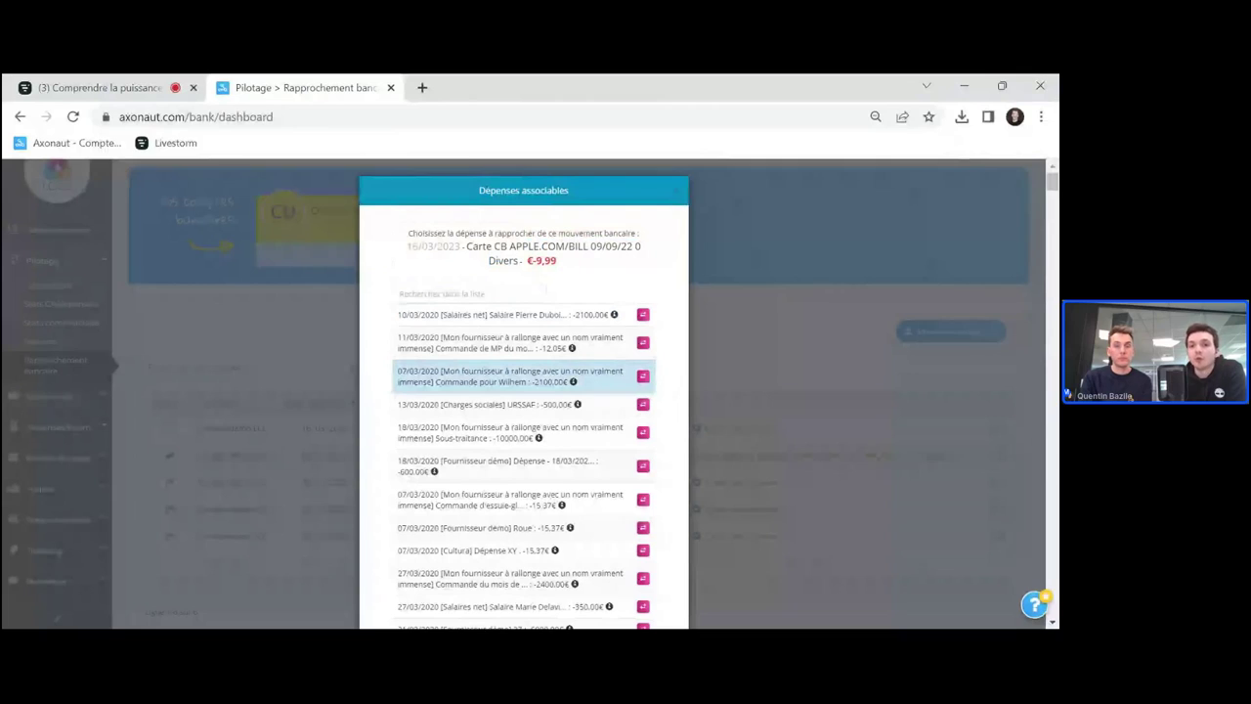
drag(542, 382, 631, 383)
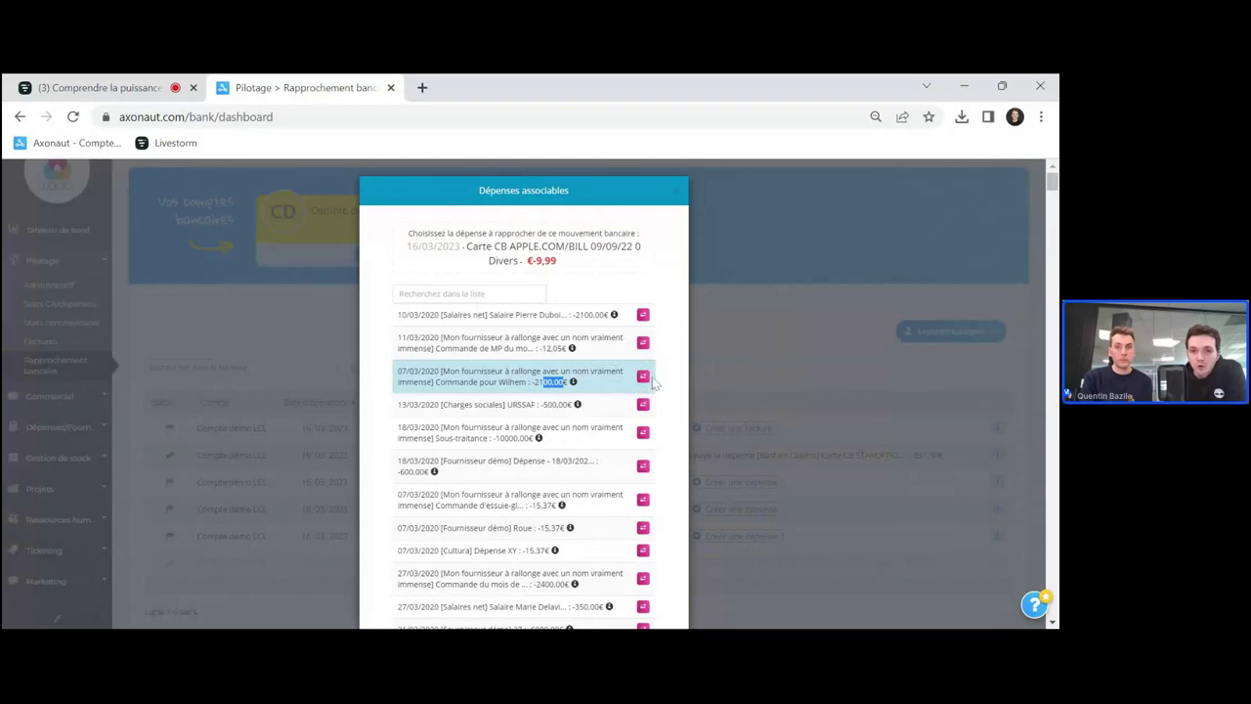
click(644, 378)
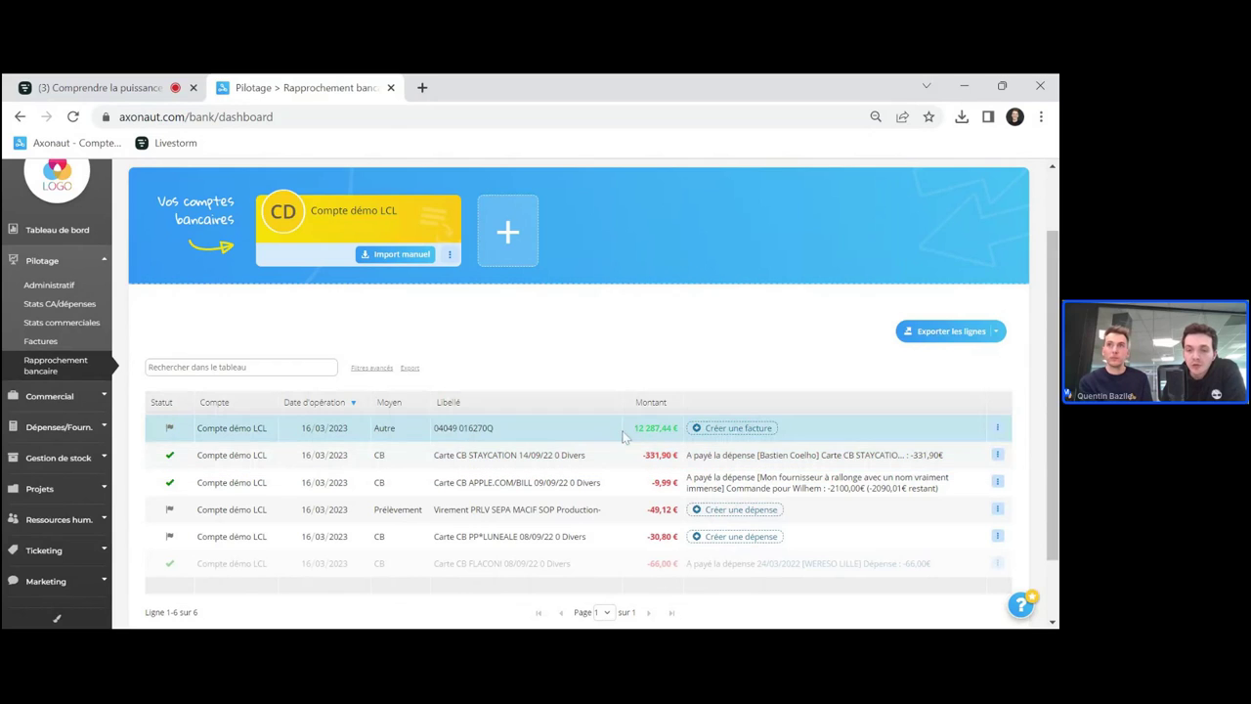
- Open advanced reconciliation for the 12 287,44 € bank line and filter the associable operations by "prosp"
drag(631, 429, 676, 422)
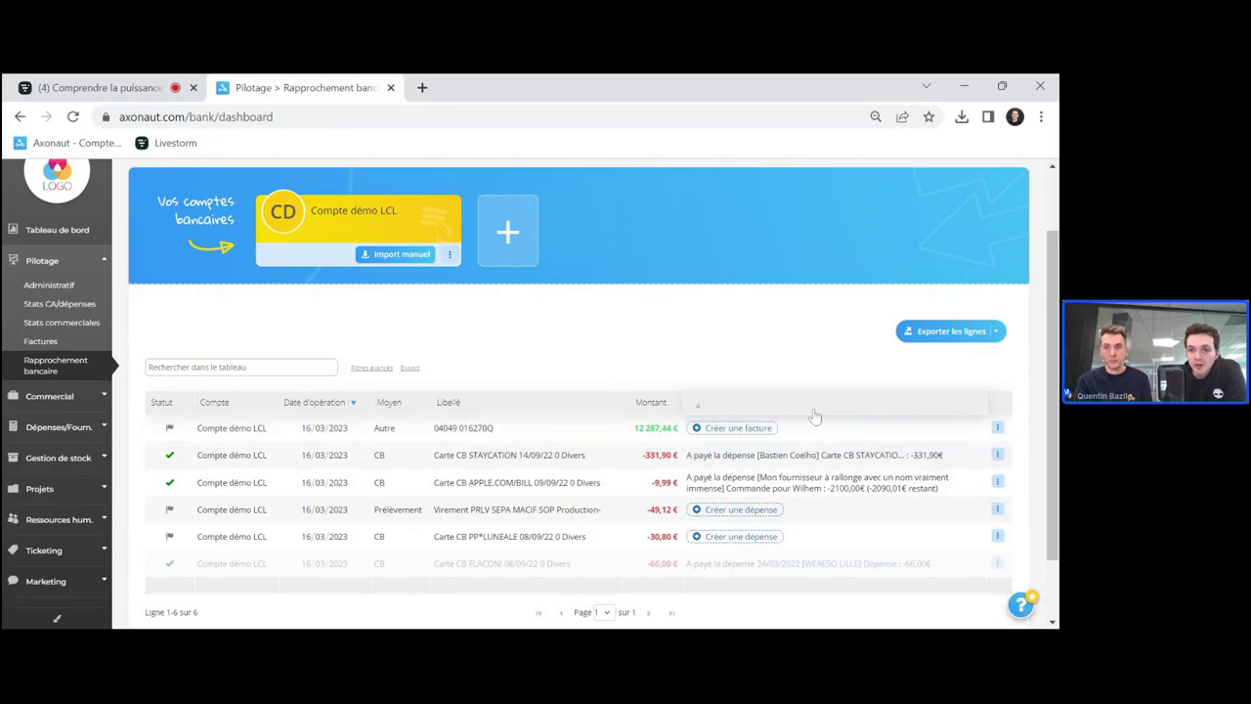
click(996, 427)
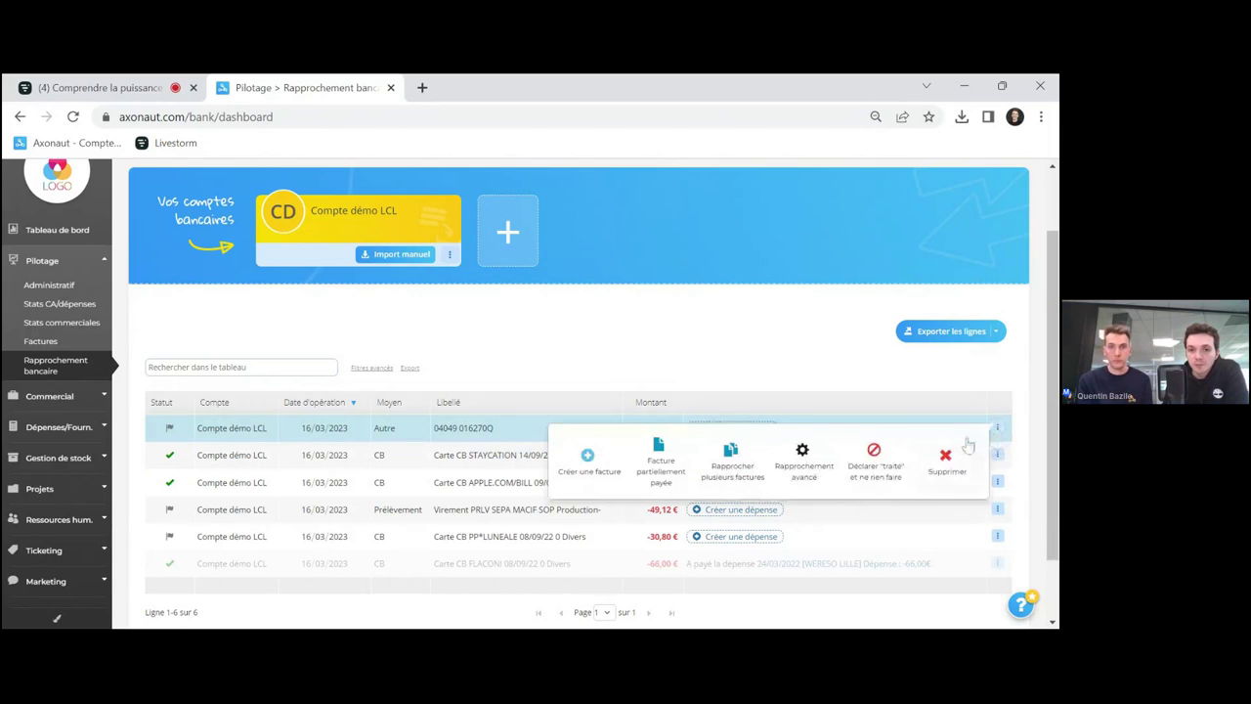
click(792, 471)
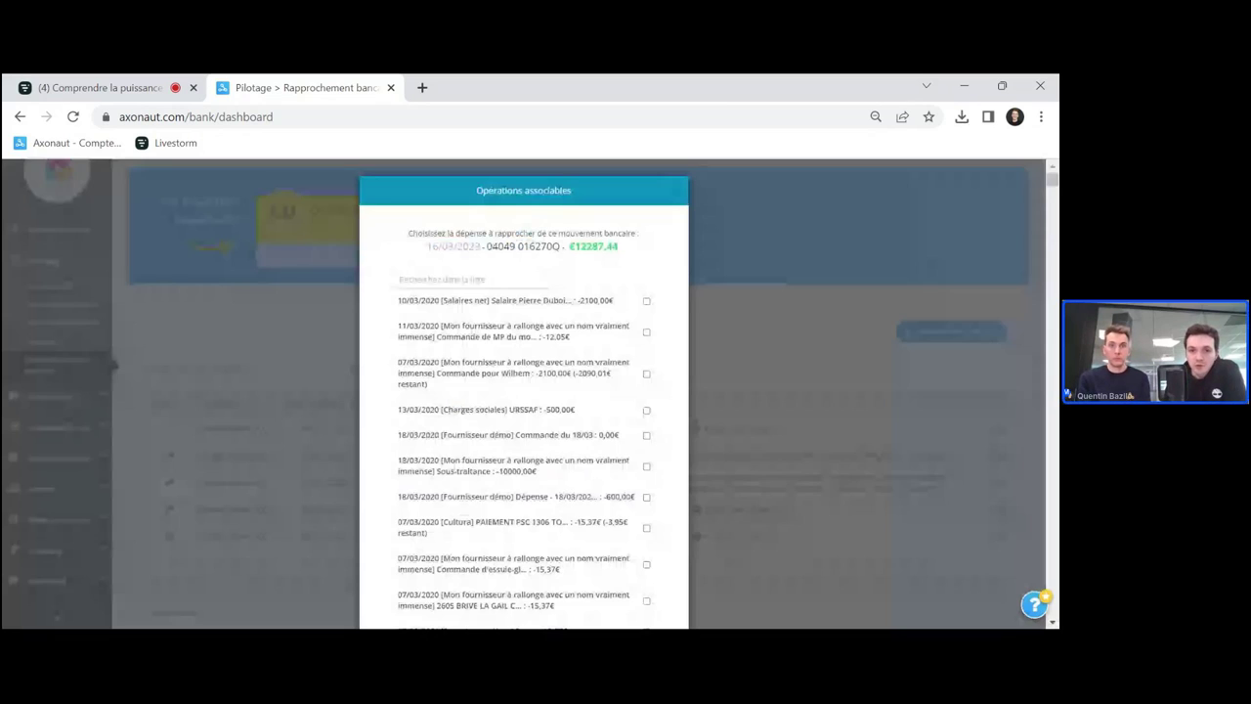
click(469, 280)
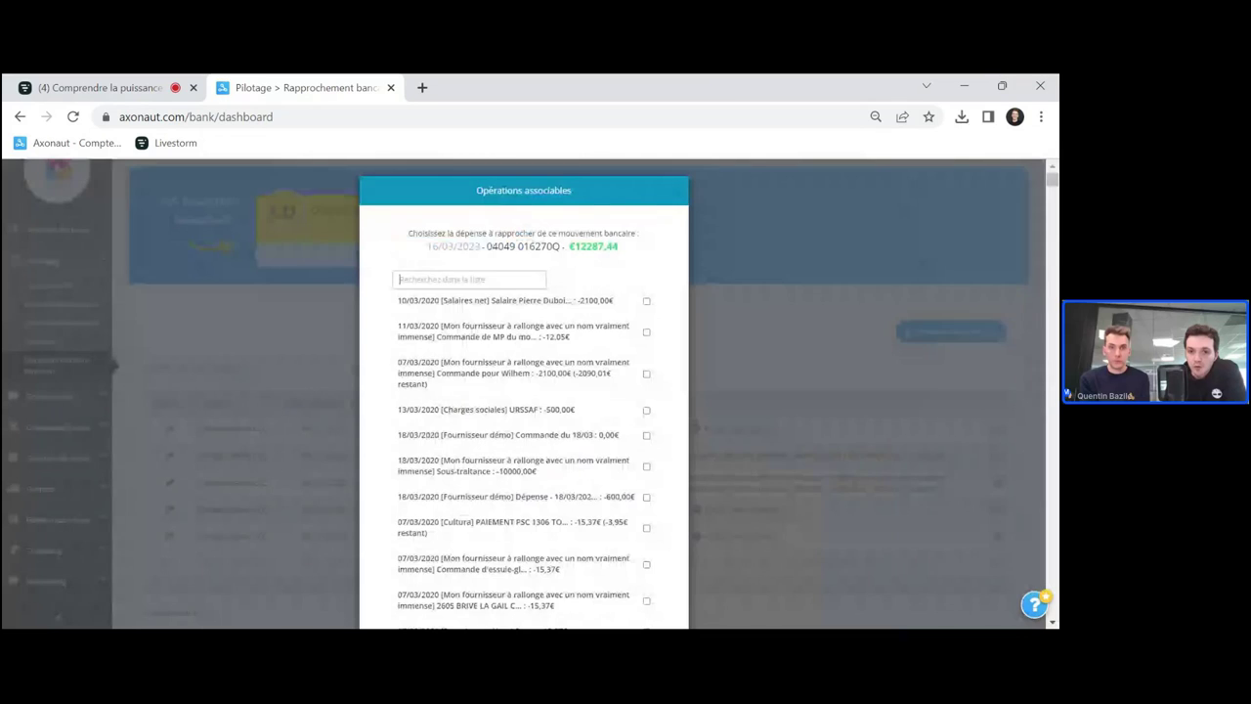
text(pro)
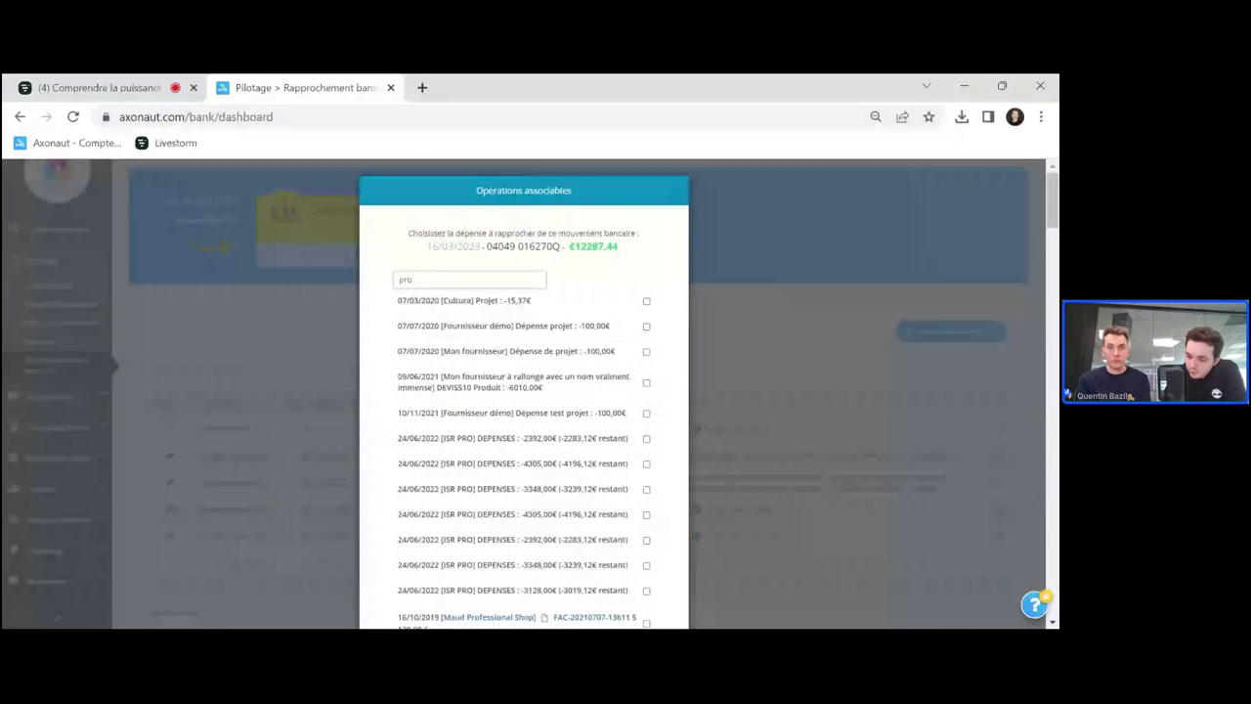
text(osp)
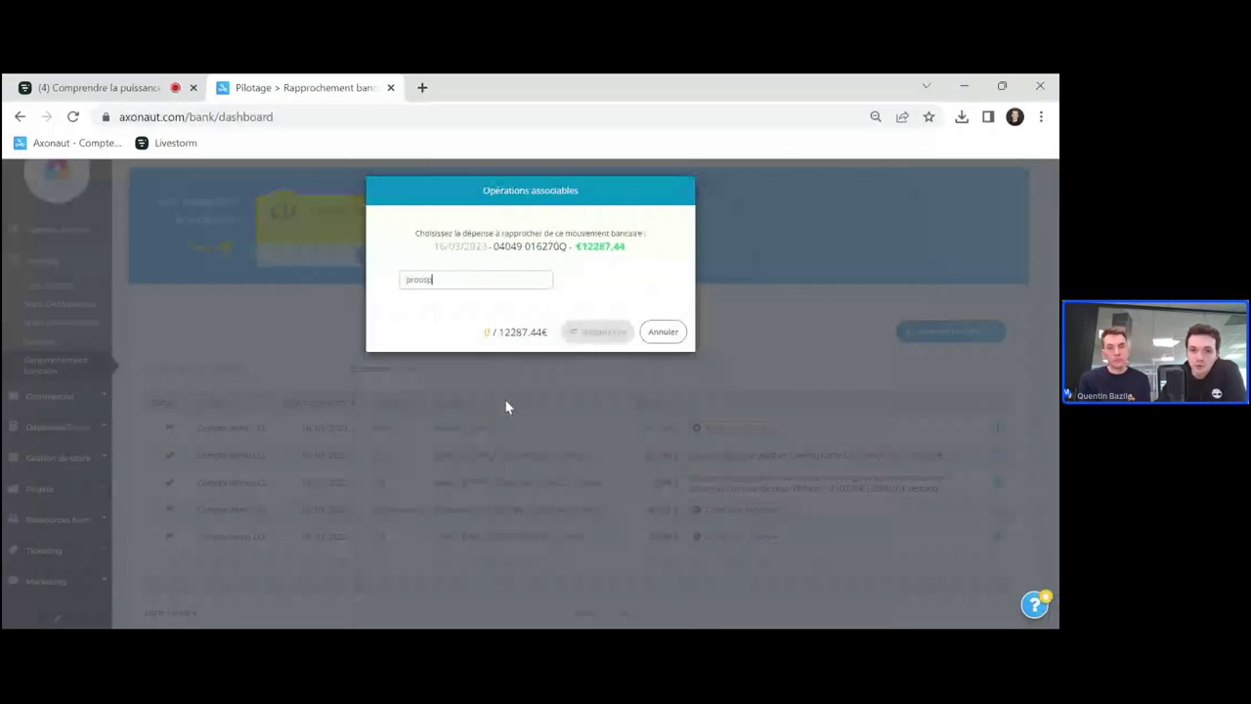
key(BackSpace)
key(BackSpace)
key(BackSpace)
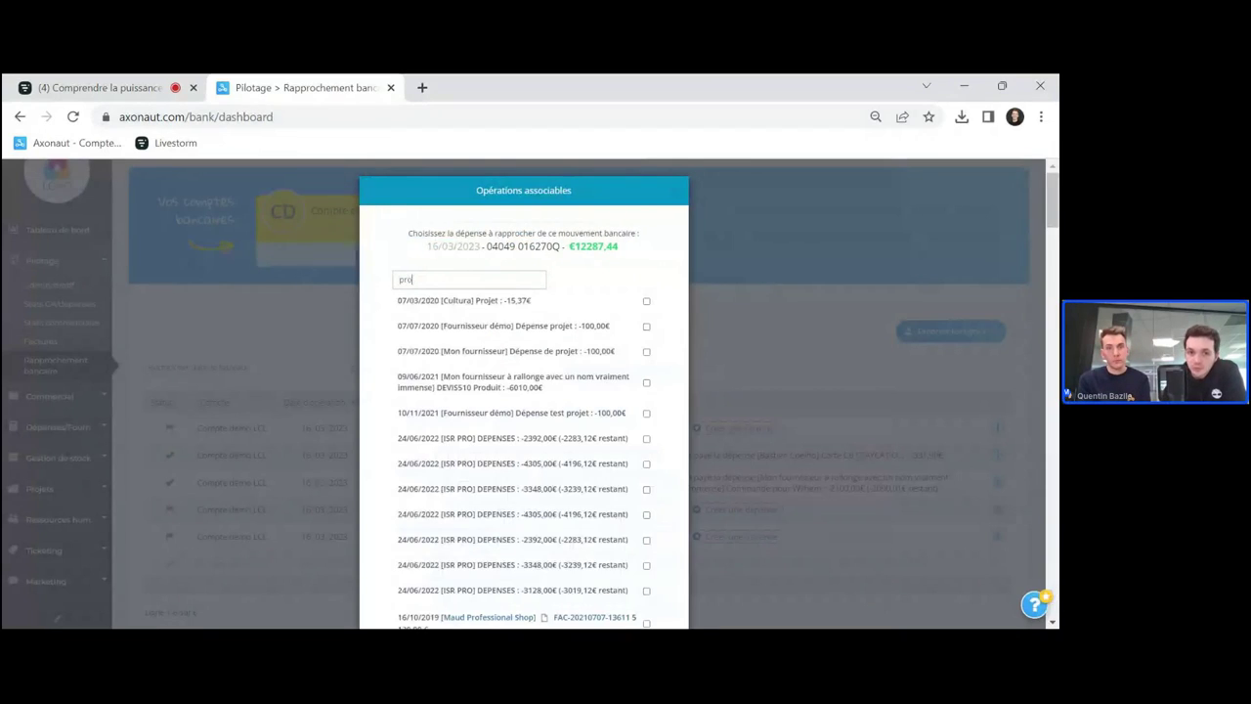
text(sp)
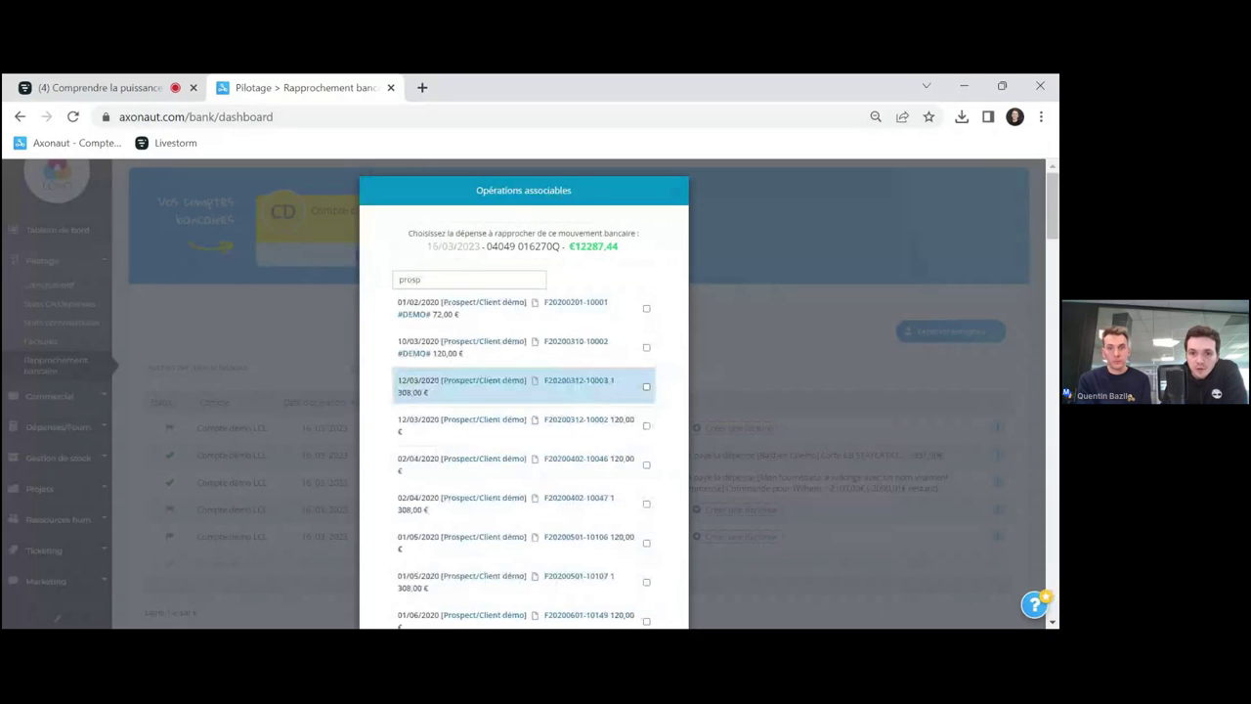
- Select the Prospect/Client démo operations of 22/03/2023 for 12 587,44 € and -300,00 €, and reconcile them with the bank line
scroll(535, 426, down, 10)
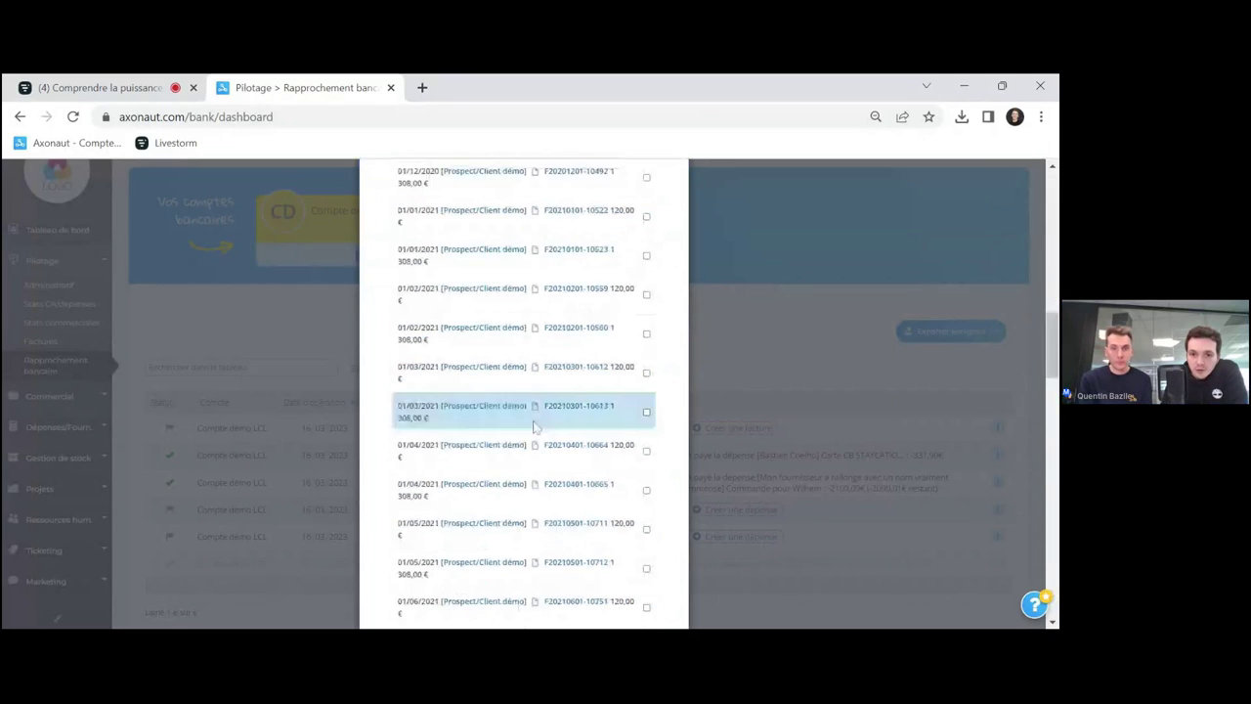
scroll(534, 426, down, 10)
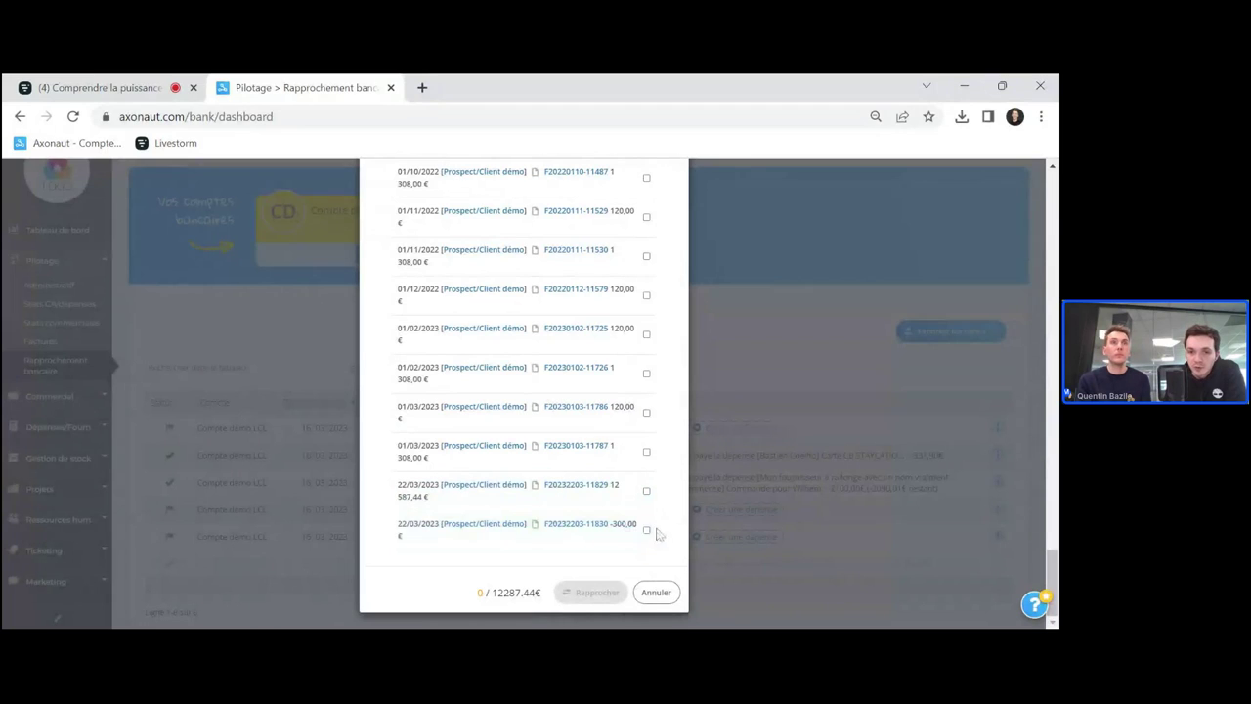
click(646, 492)
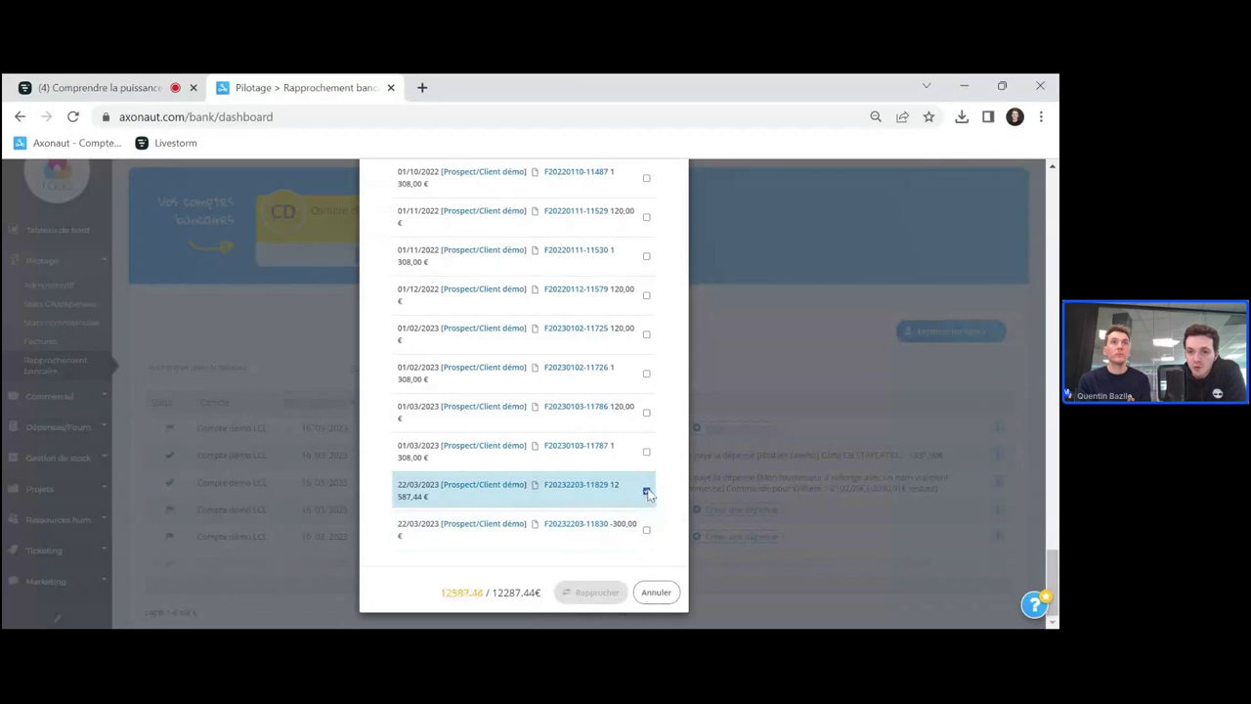
click(646, 530)
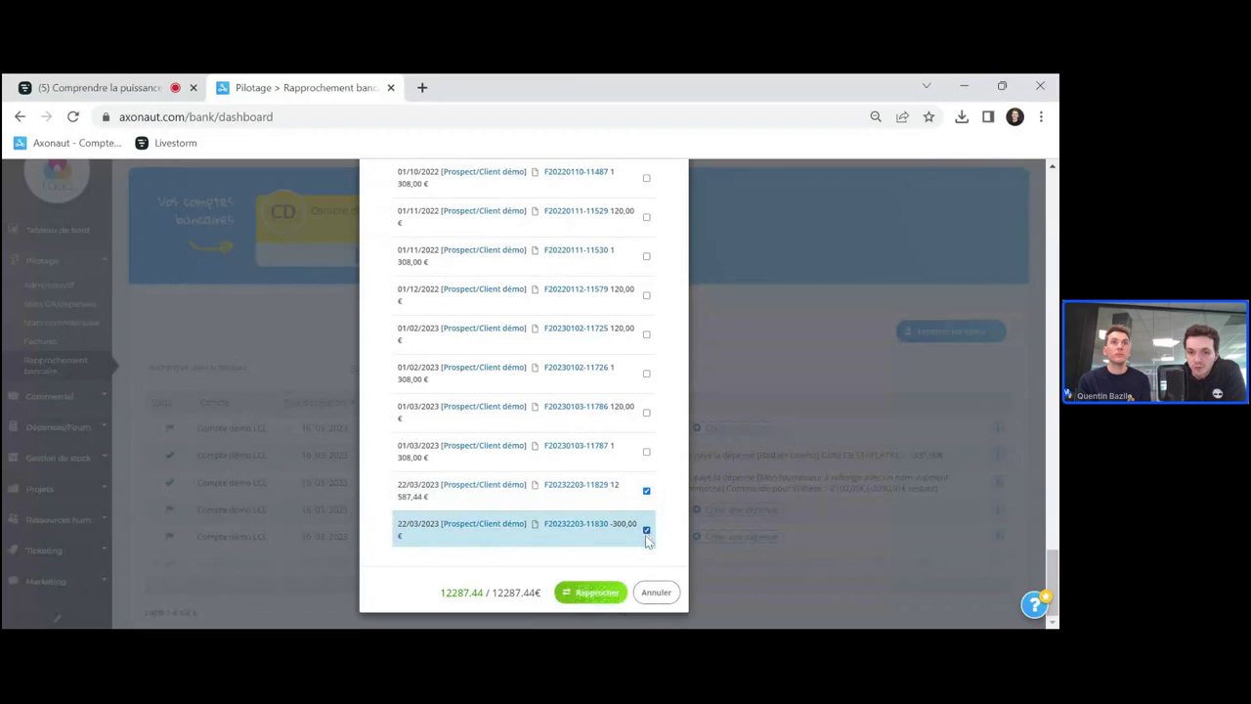
drag(505, 592, 543, 593)
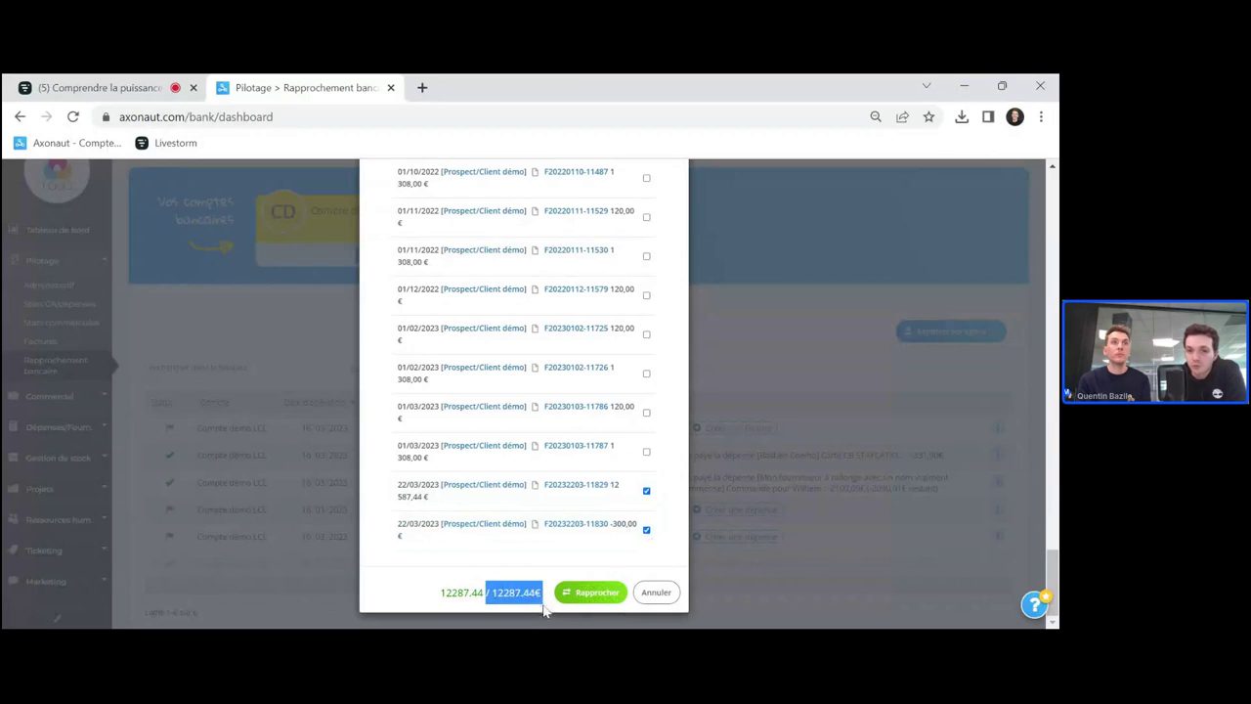
click(597, 594)
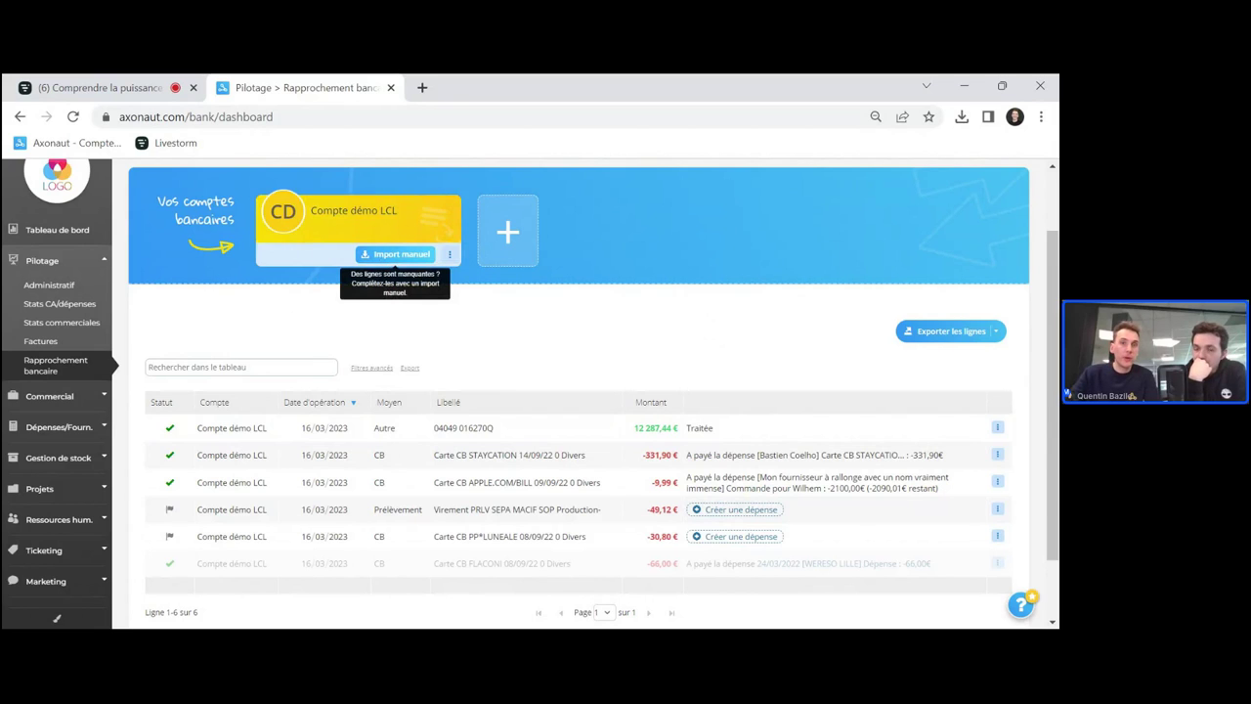
- Check the options for adding a bank account, and open the manual statement import for Compte démo LCL
click(500, 242)
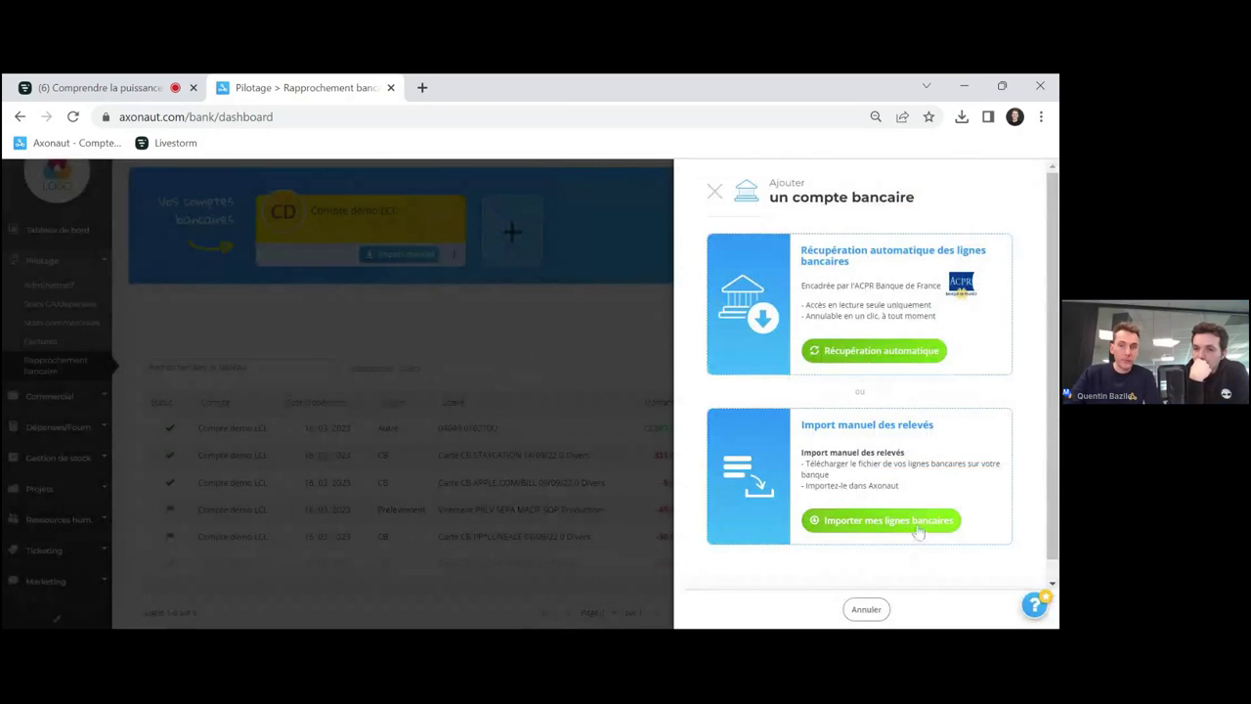
click(866, 609)
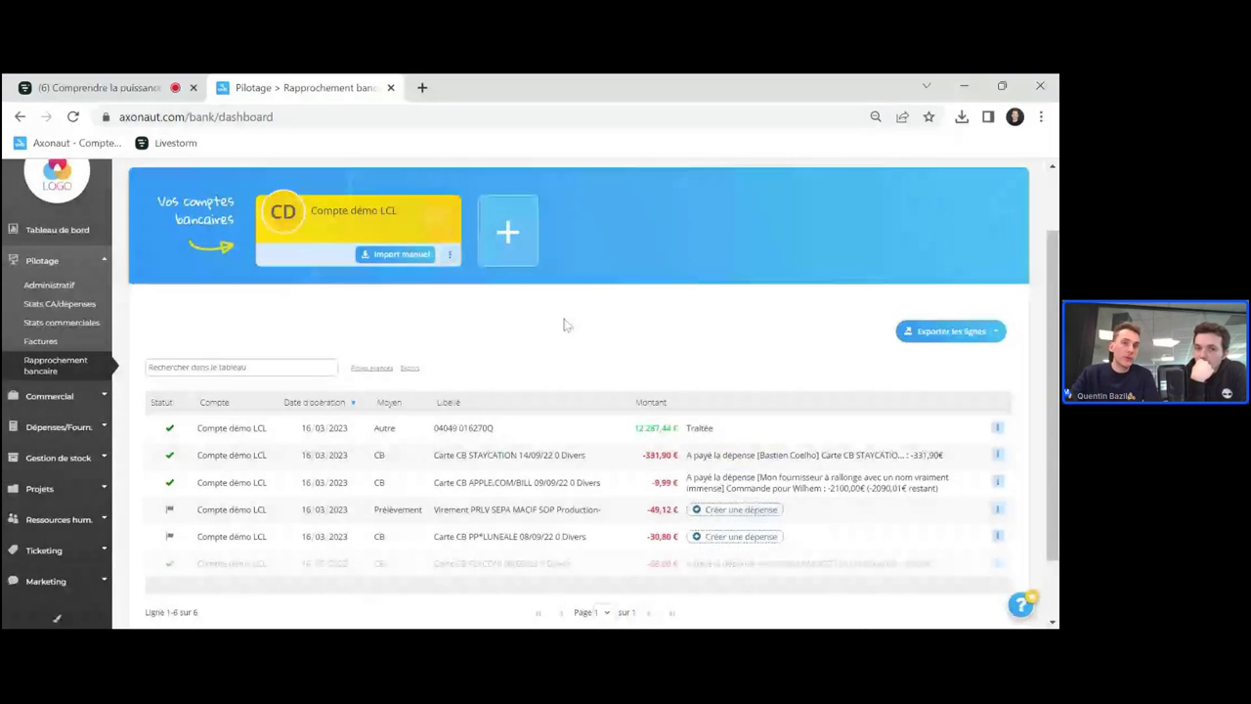
click(393, 258)
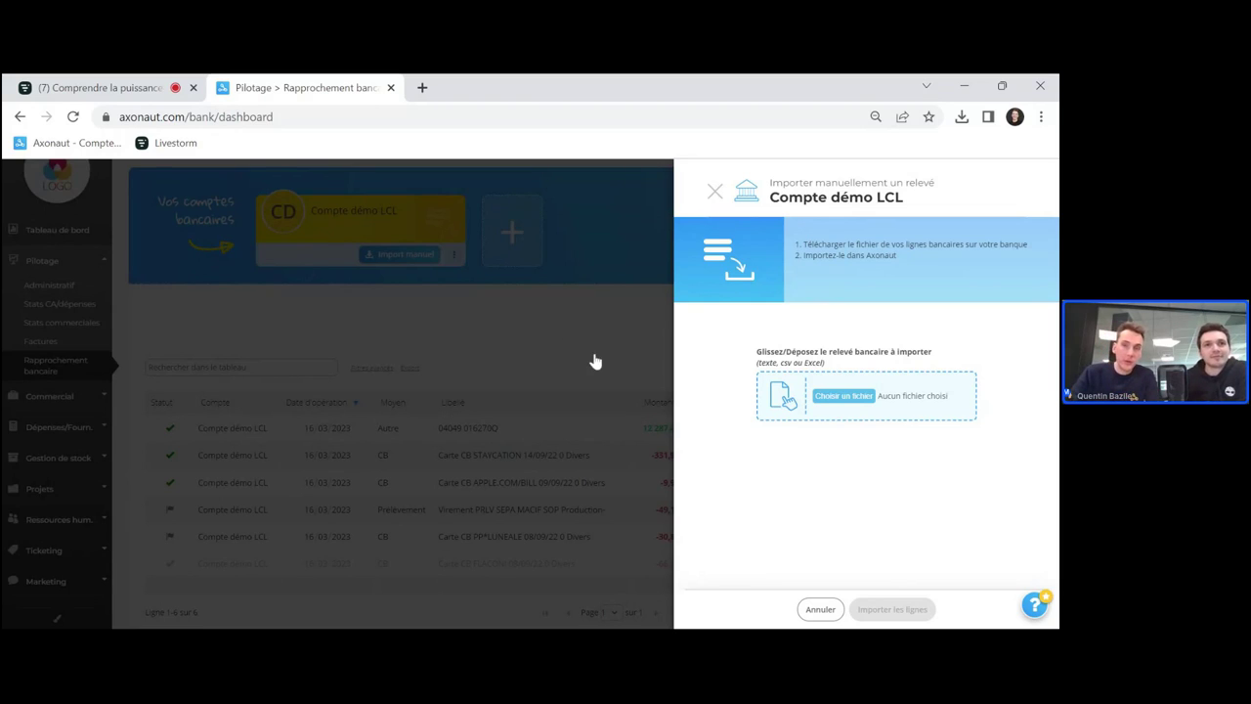
- Import the statement file import.txt into Compte démo LCL and validate the bank lines read from it
click(844, 397)
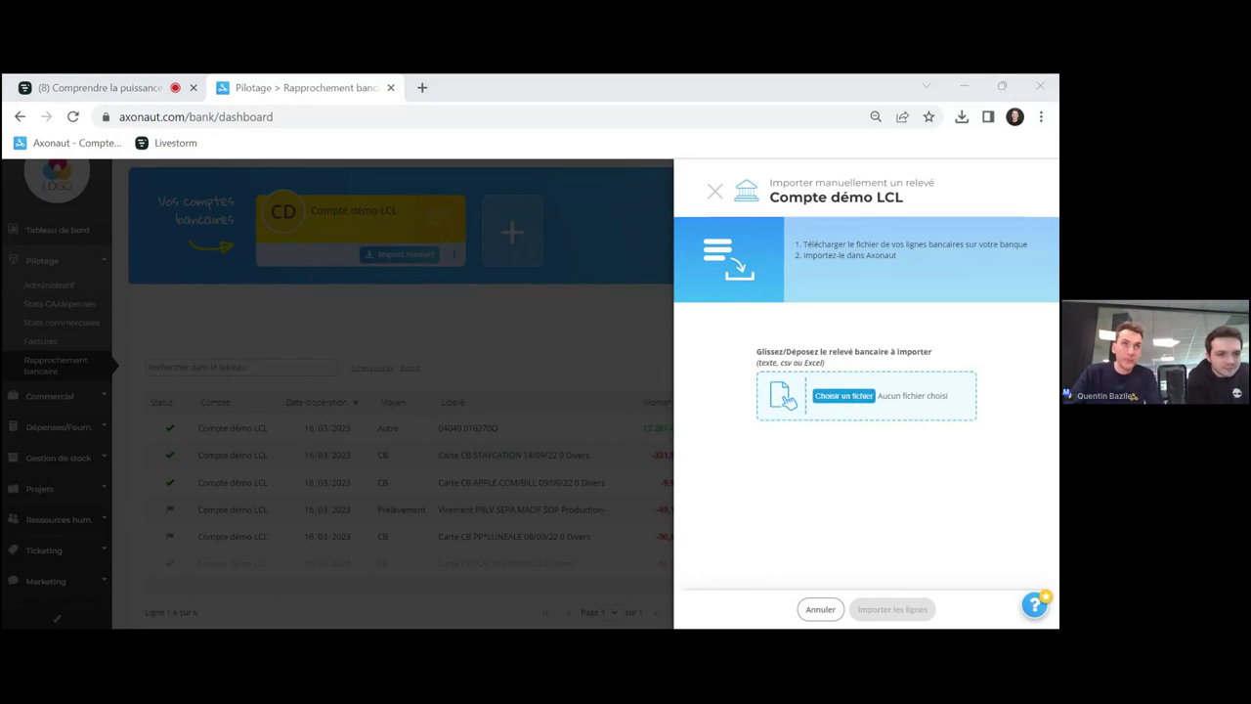
key(Return)
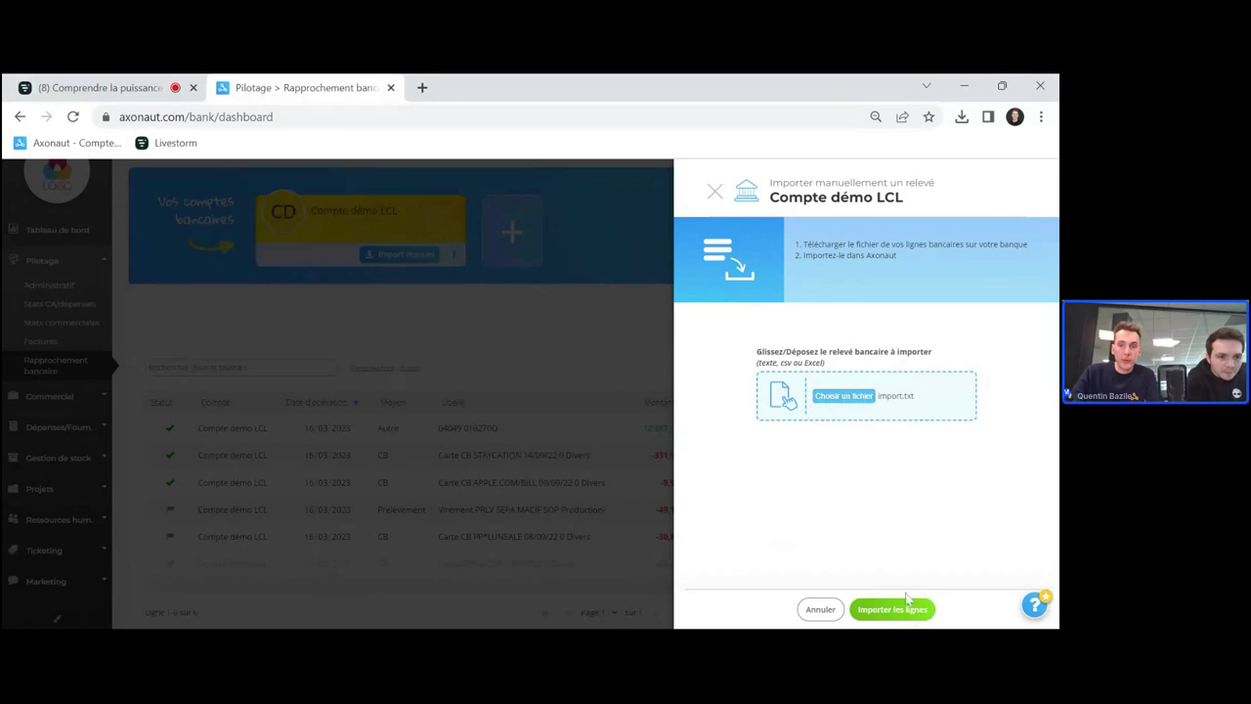
click(876, 610)
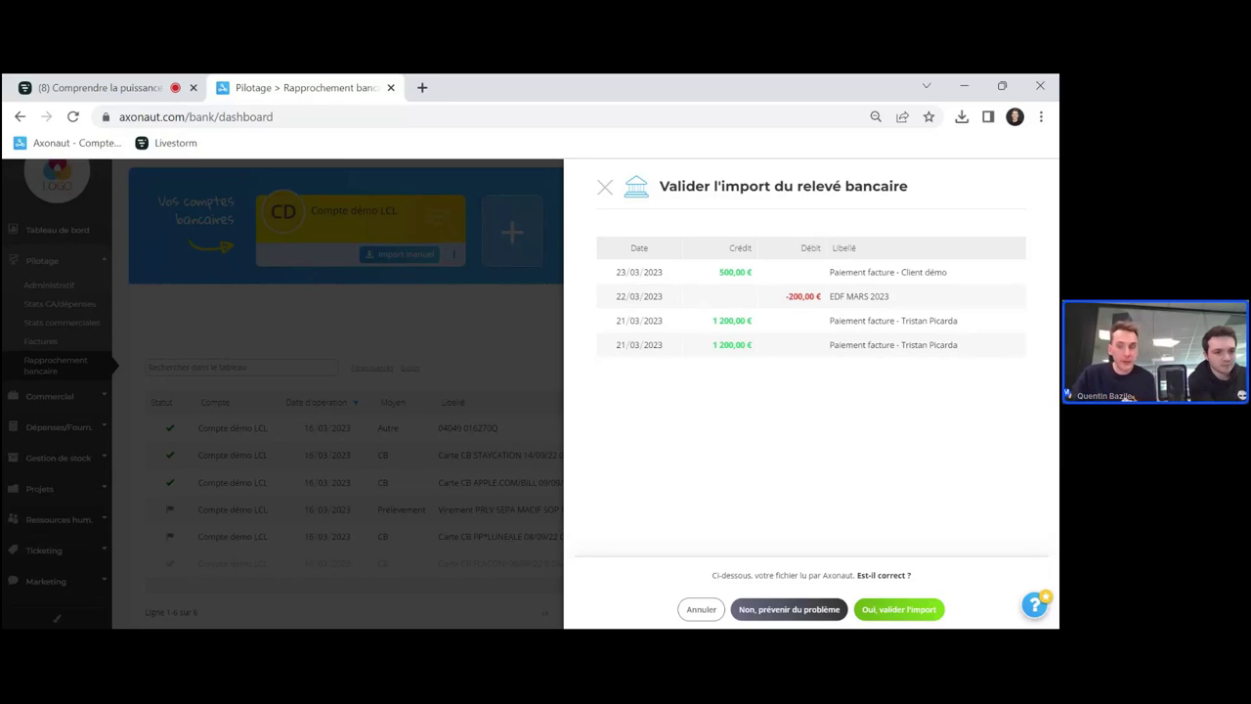
click(918, 609)
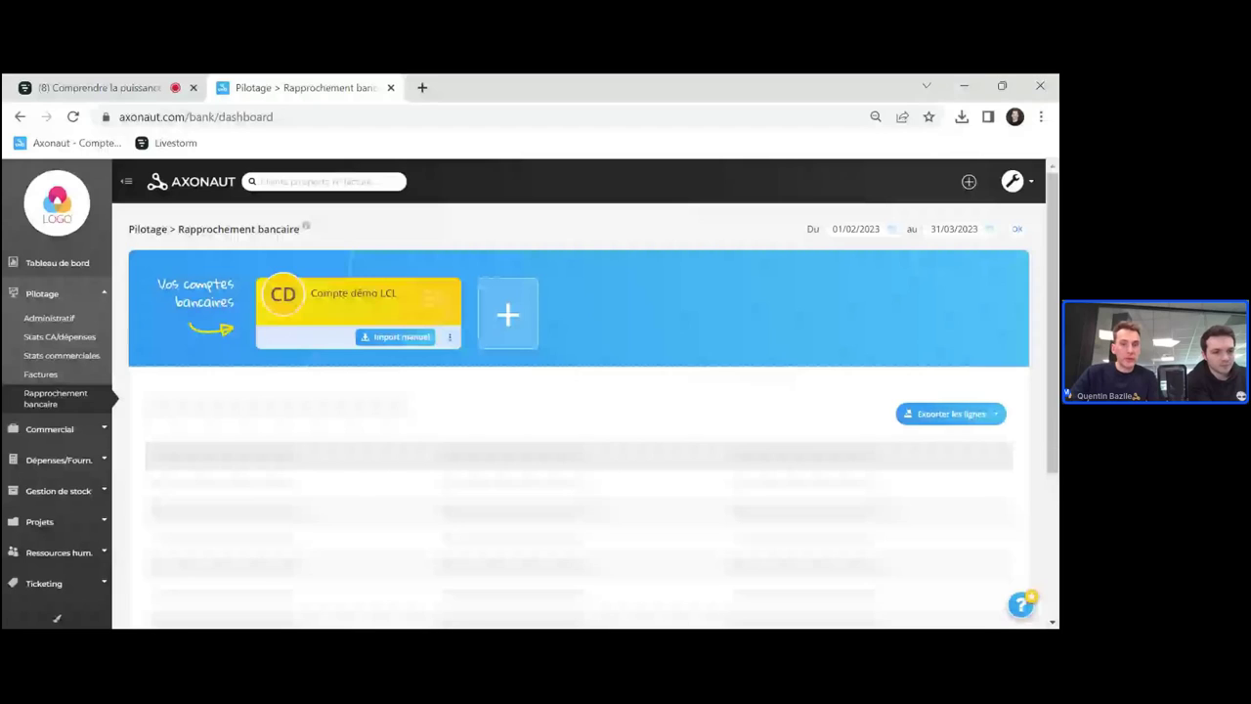
- Delete the duplicate 1 200,00 € invoice payment line dated 21/03/2023 from the bank lines and confirm the deletion
scroll(821, 400, down, 3)
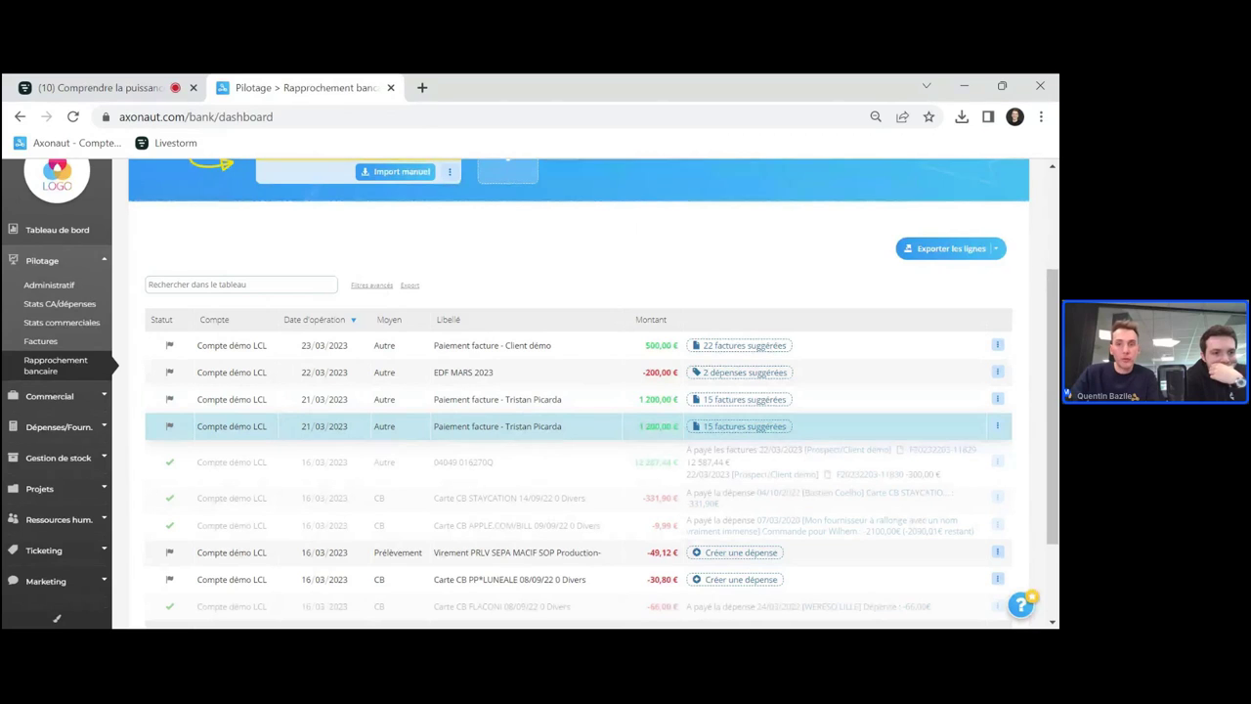
click(997, 427)
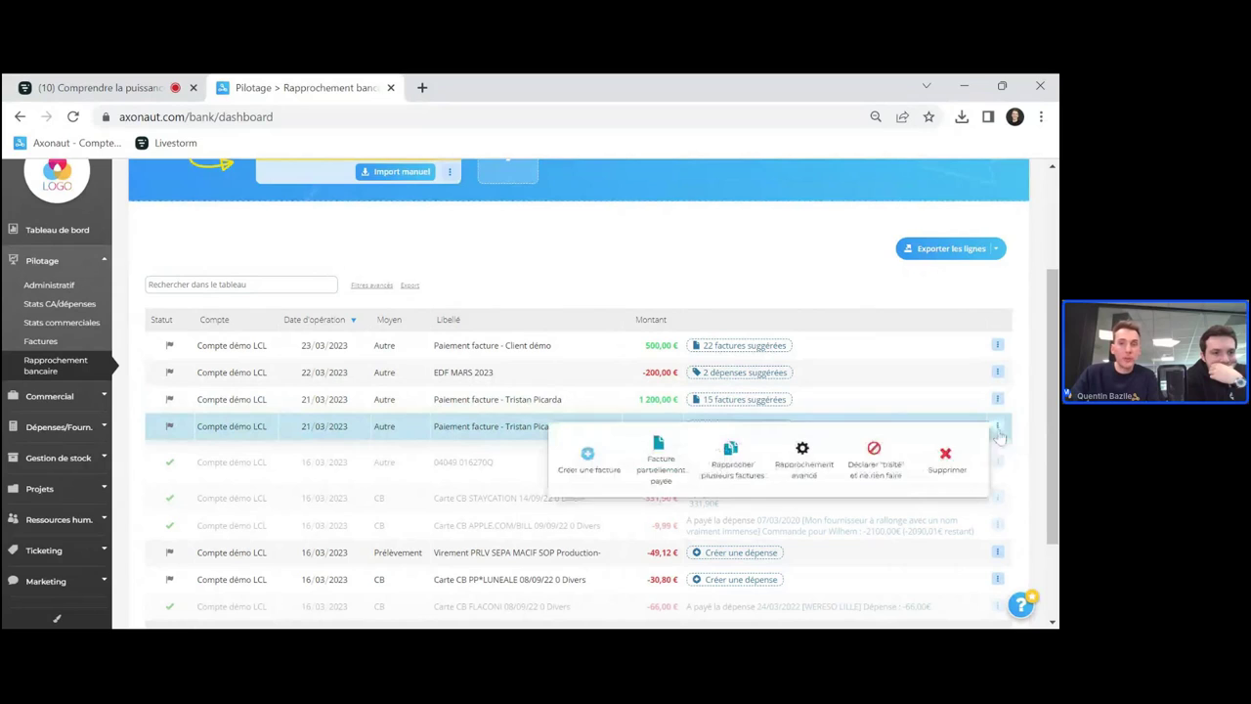
click(947, 456)
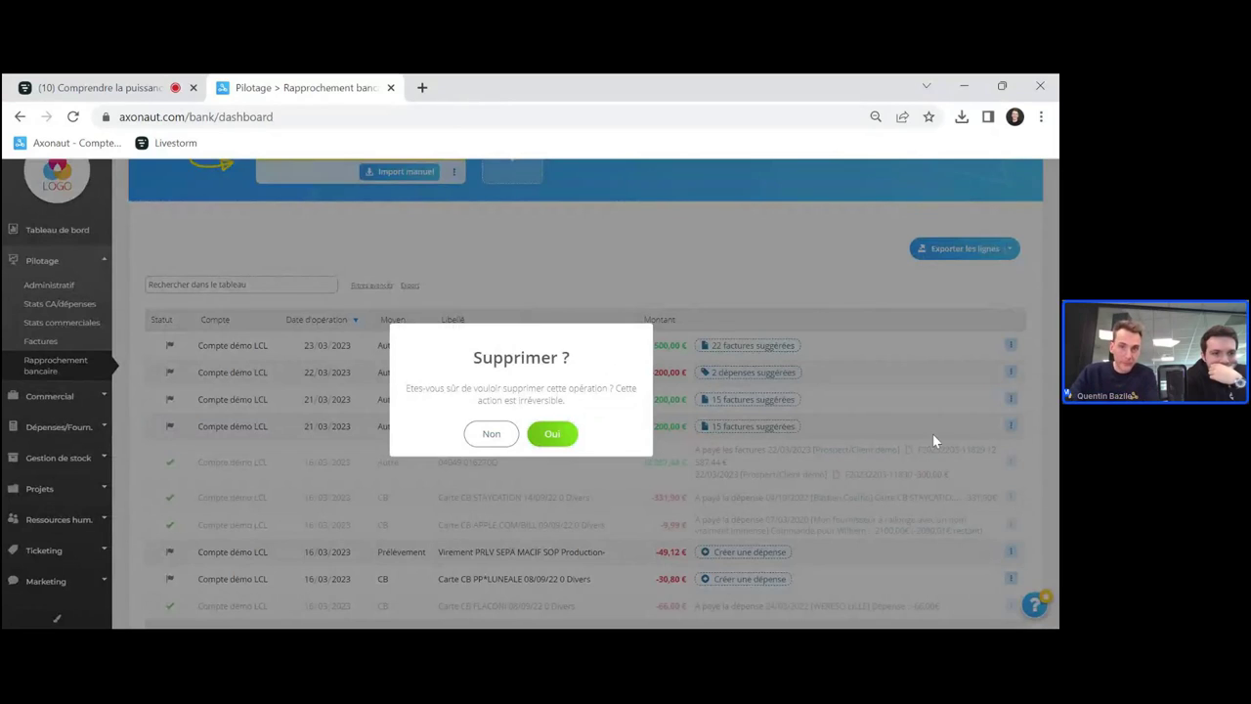
click(565, 435)
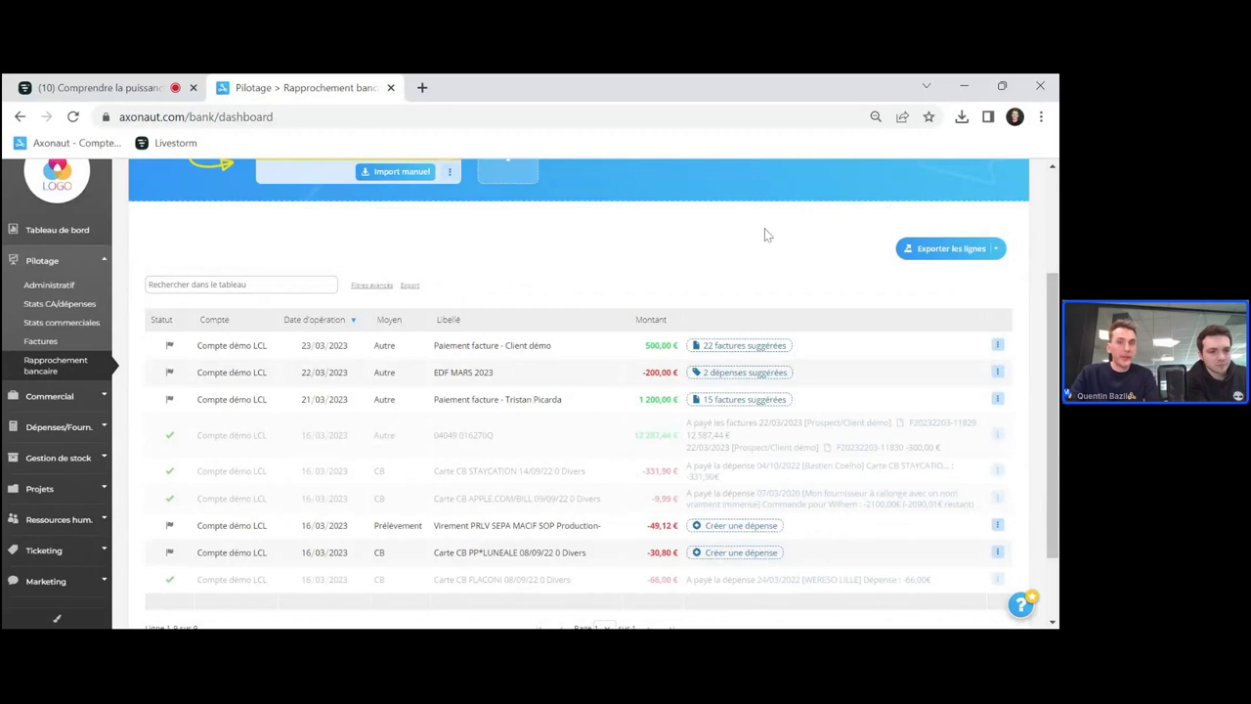
- Open the accountant area from the profile options and access the Portail comptable directly, without sending an invitation
scroll(765, 234, up, 1)
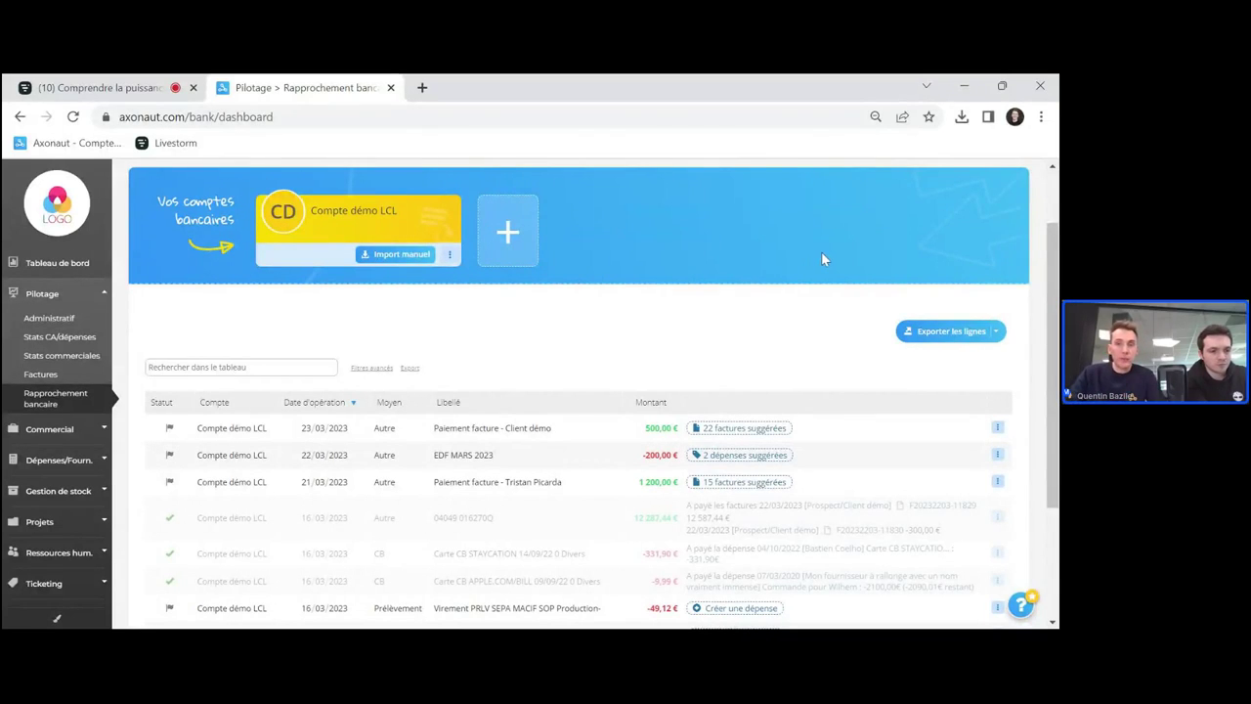
scroll(817, 201, up, 1)
click(1012, 181)
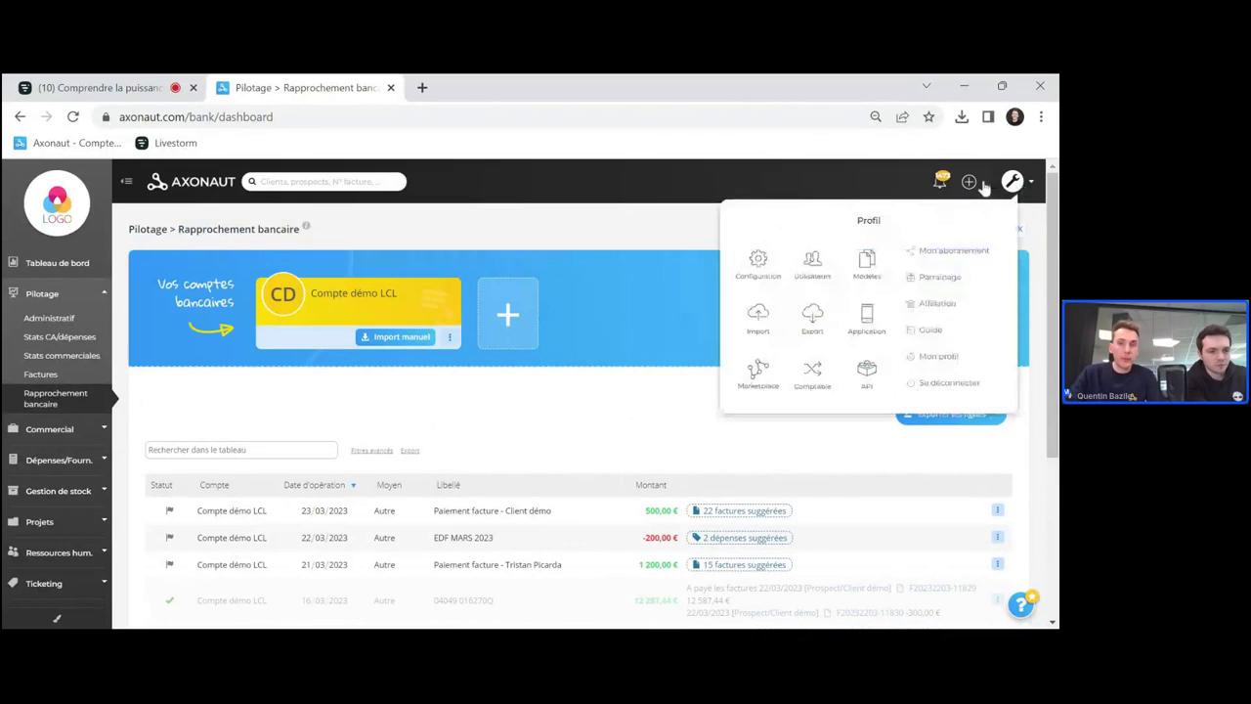
click(813, 374)
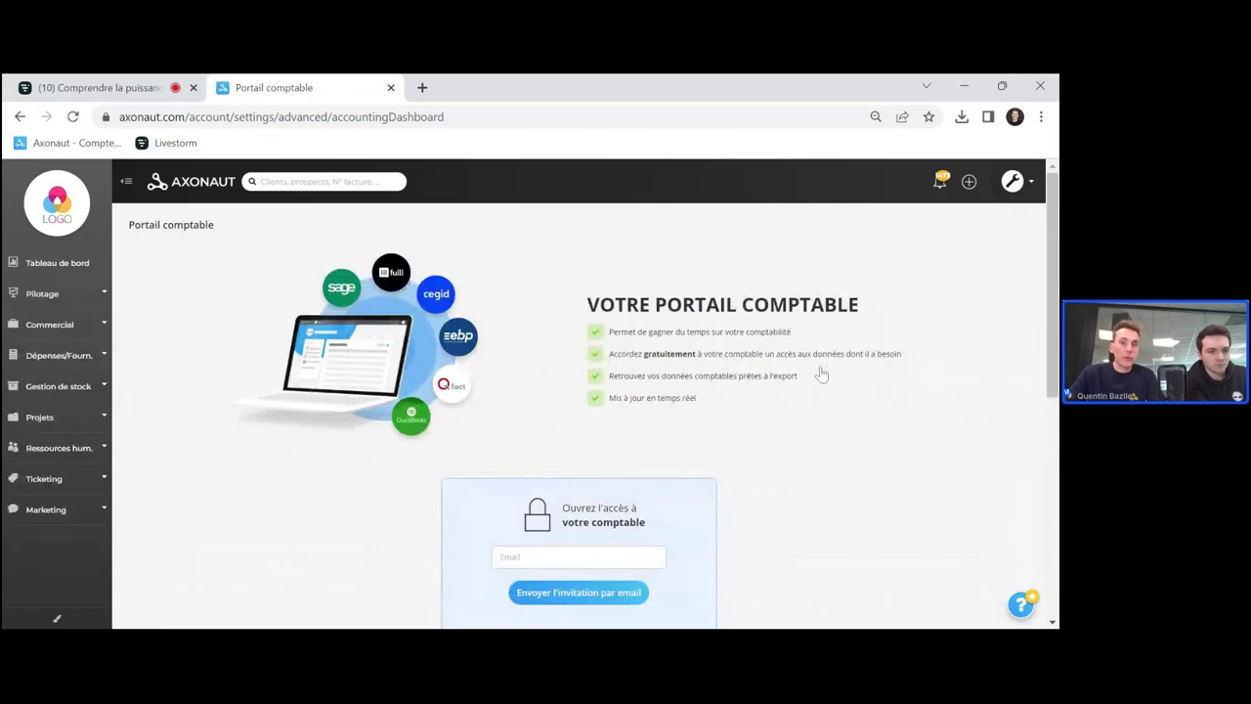
scroll(599, 389, down, 1)
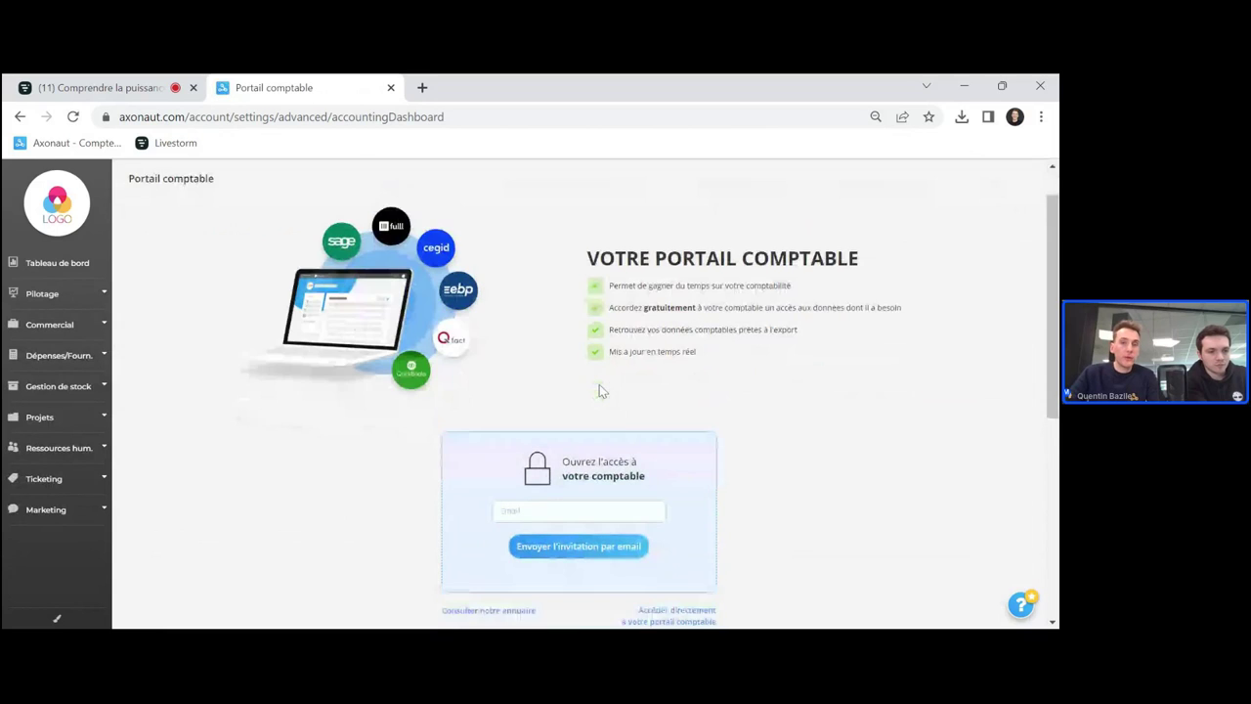
scroll(599, 391, down, 1)
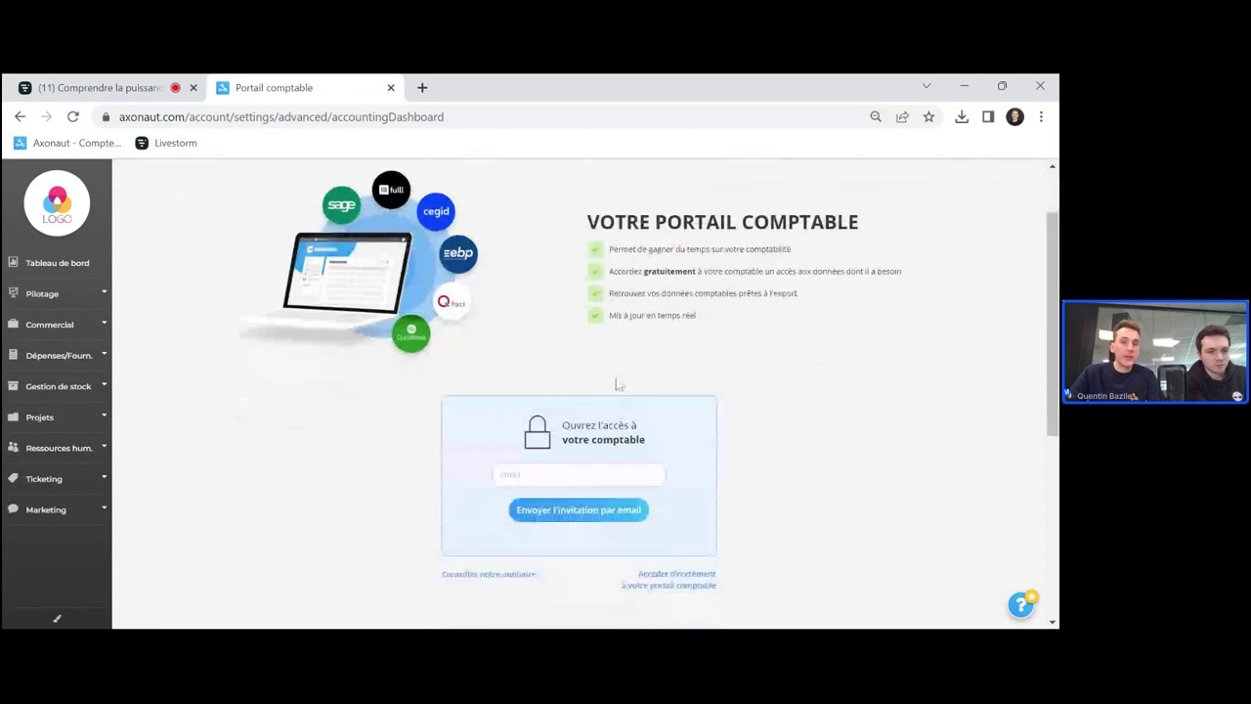
click(670, 590)
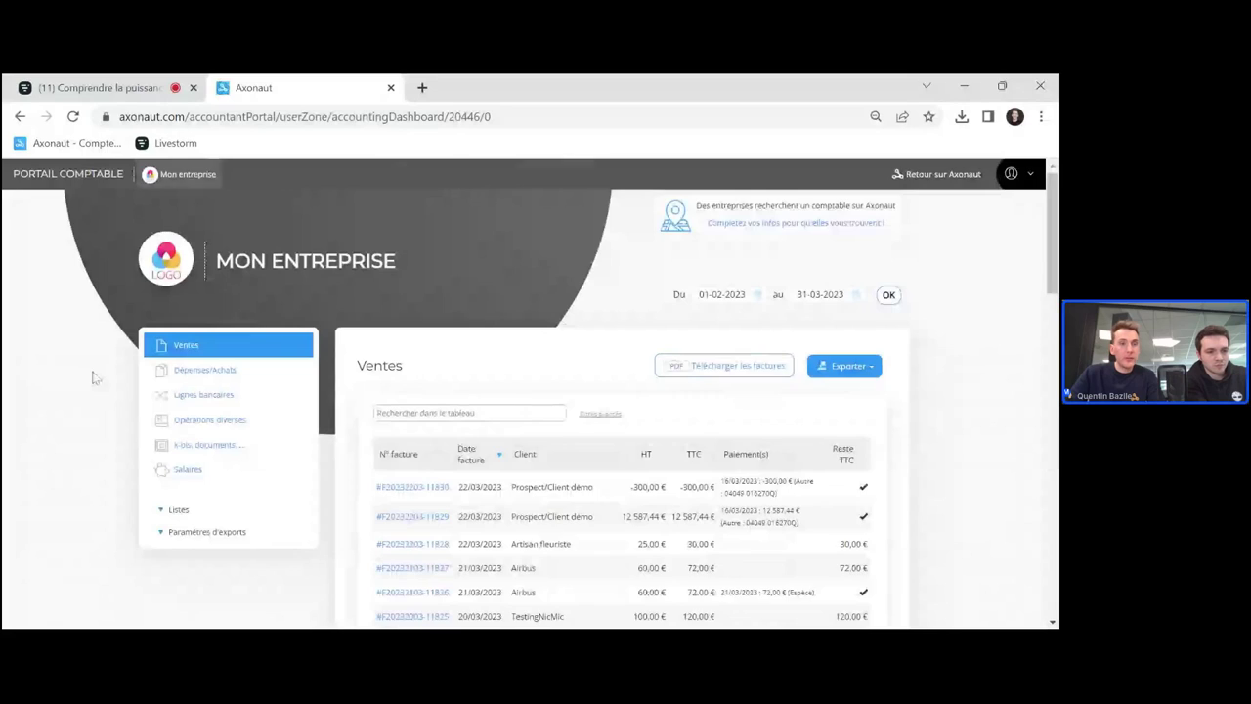
- Show the list of bank accounts (Comptes bancaires) in the accountant portal
scroll(92, 376, down, 1)
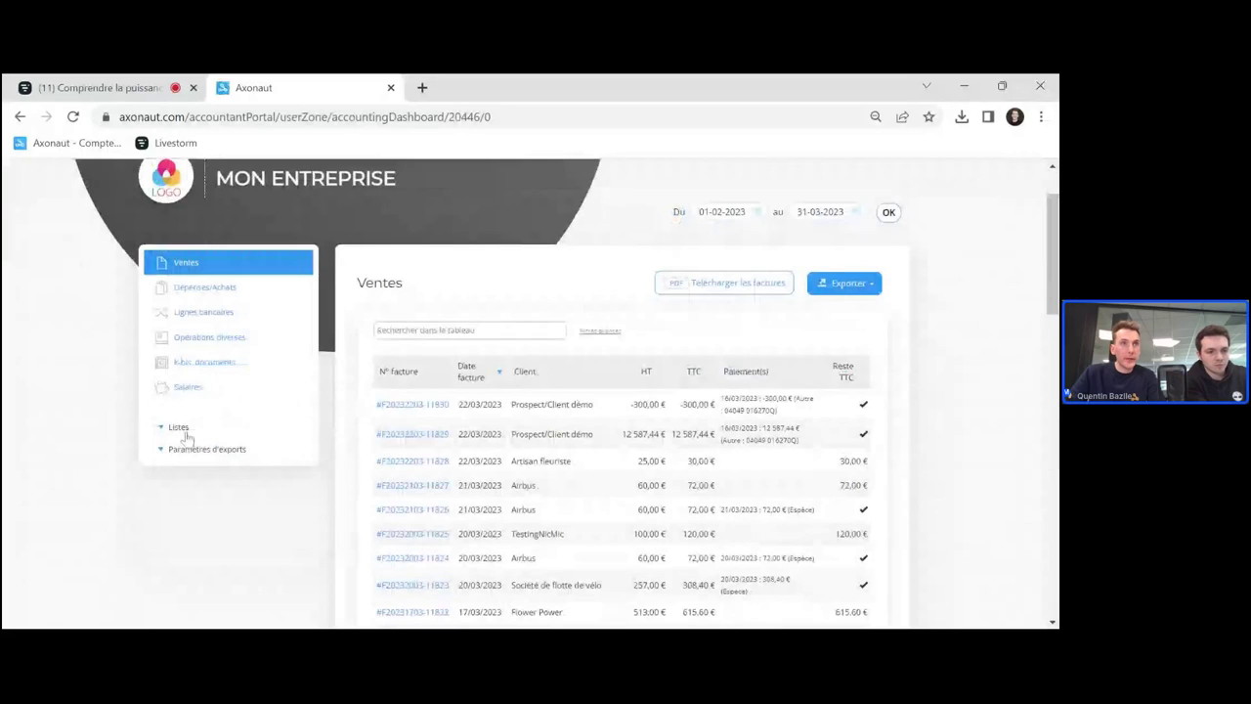
click(182, 430)
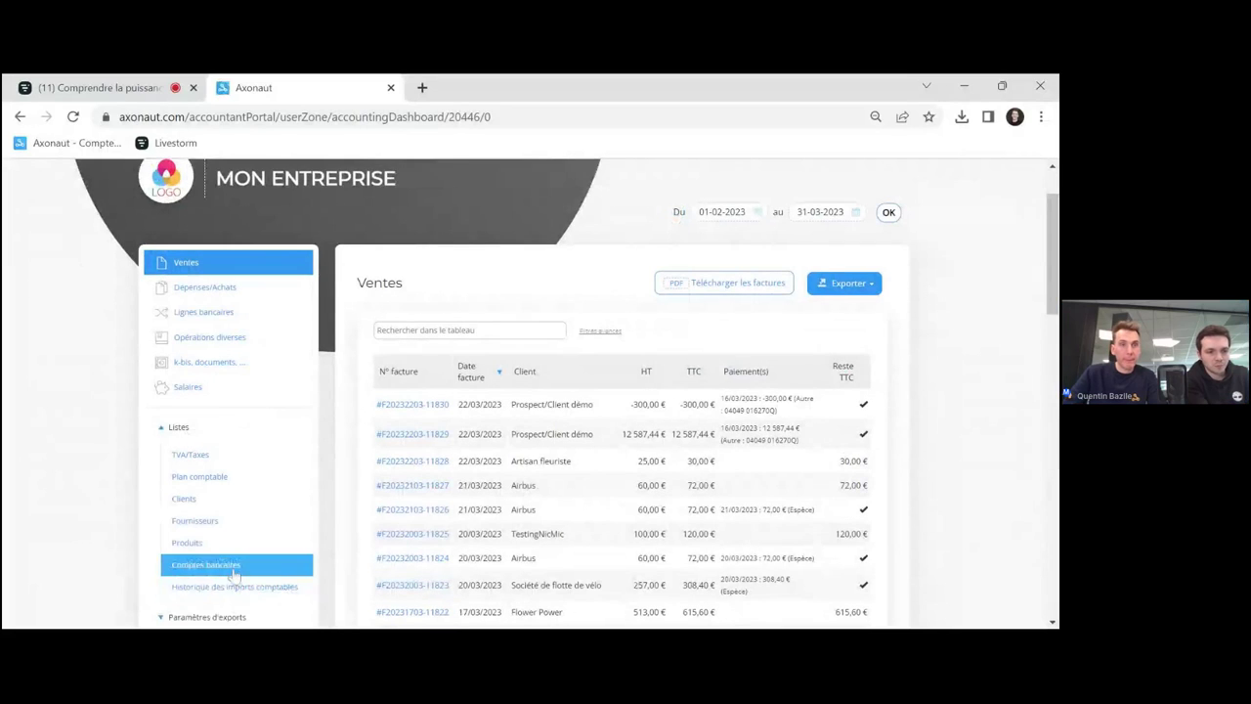
click(234, 573)
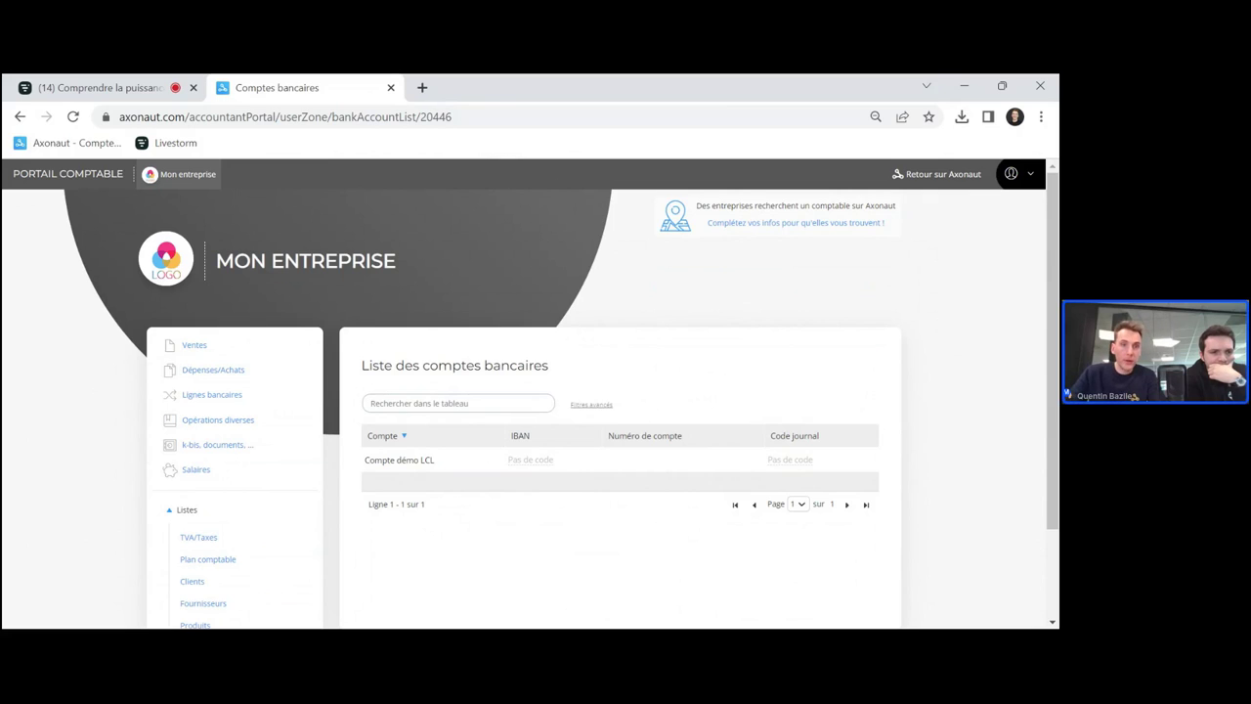
- Open Lignes bancaires in the accountant portal and review the reconciliation status of the bank lines
click(210, 402)
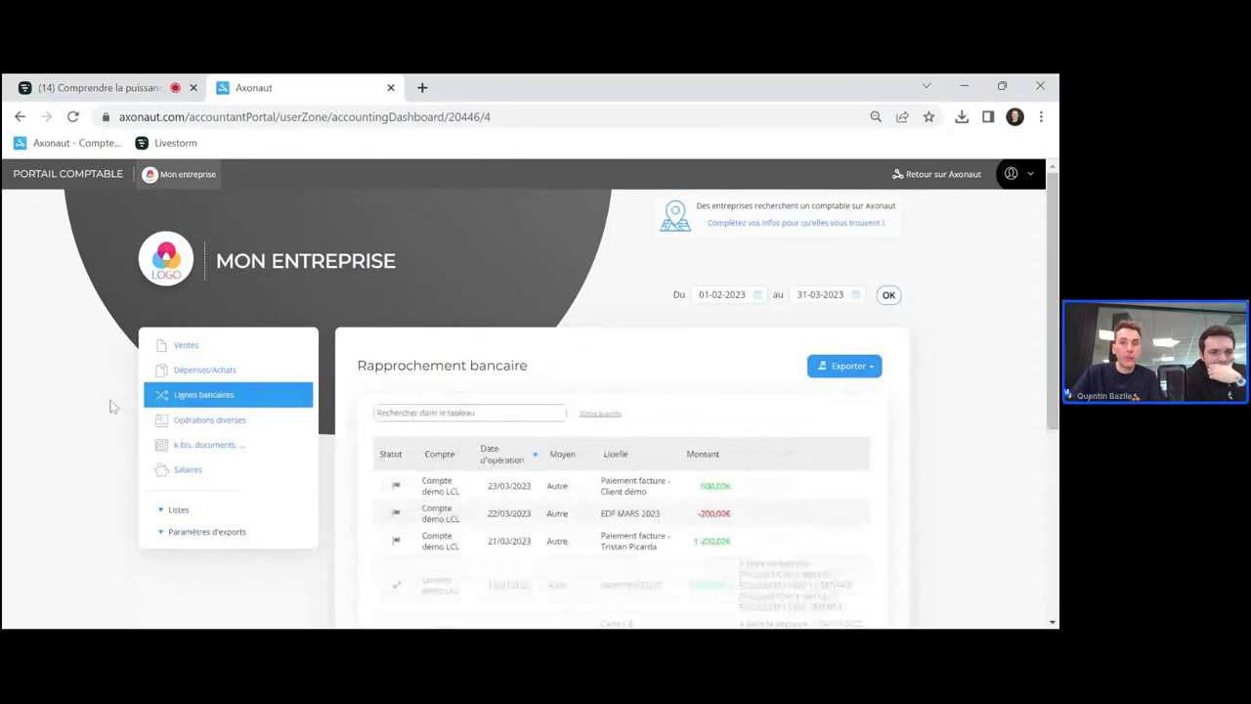
scroll(544, 321, down, 3)
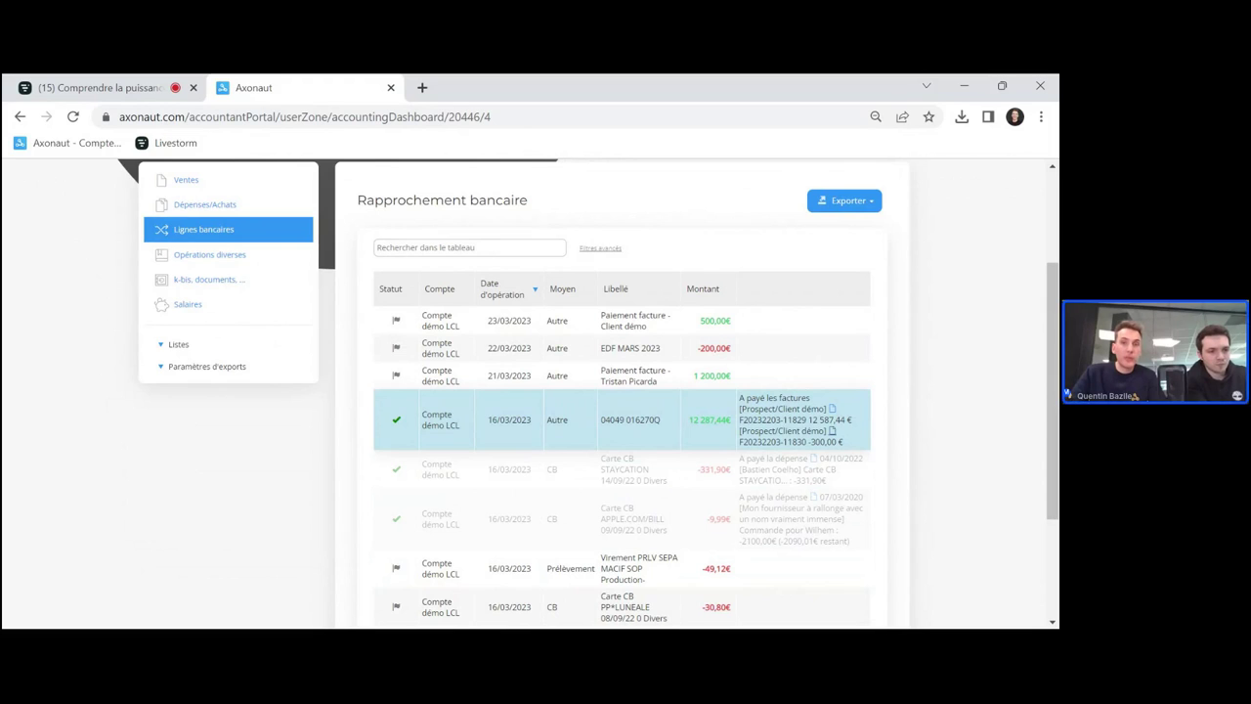
scroll(860, 426, down, 2)
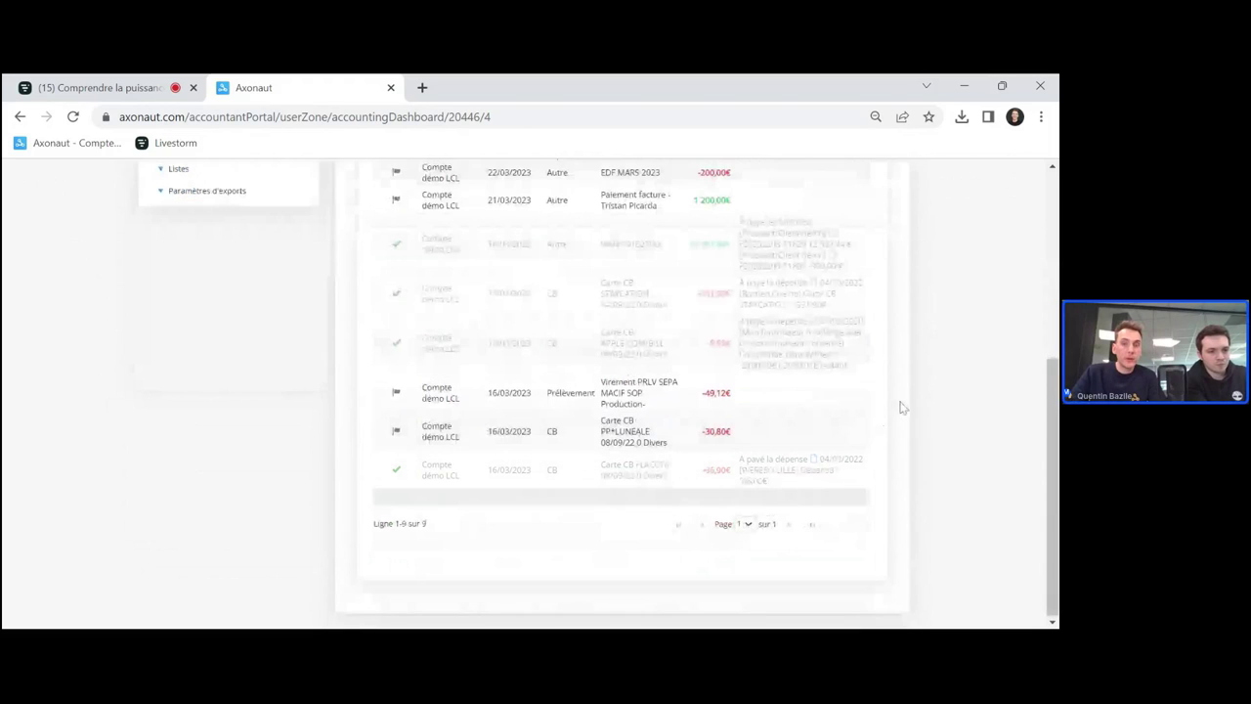
scroll(902, 408, up, 4)
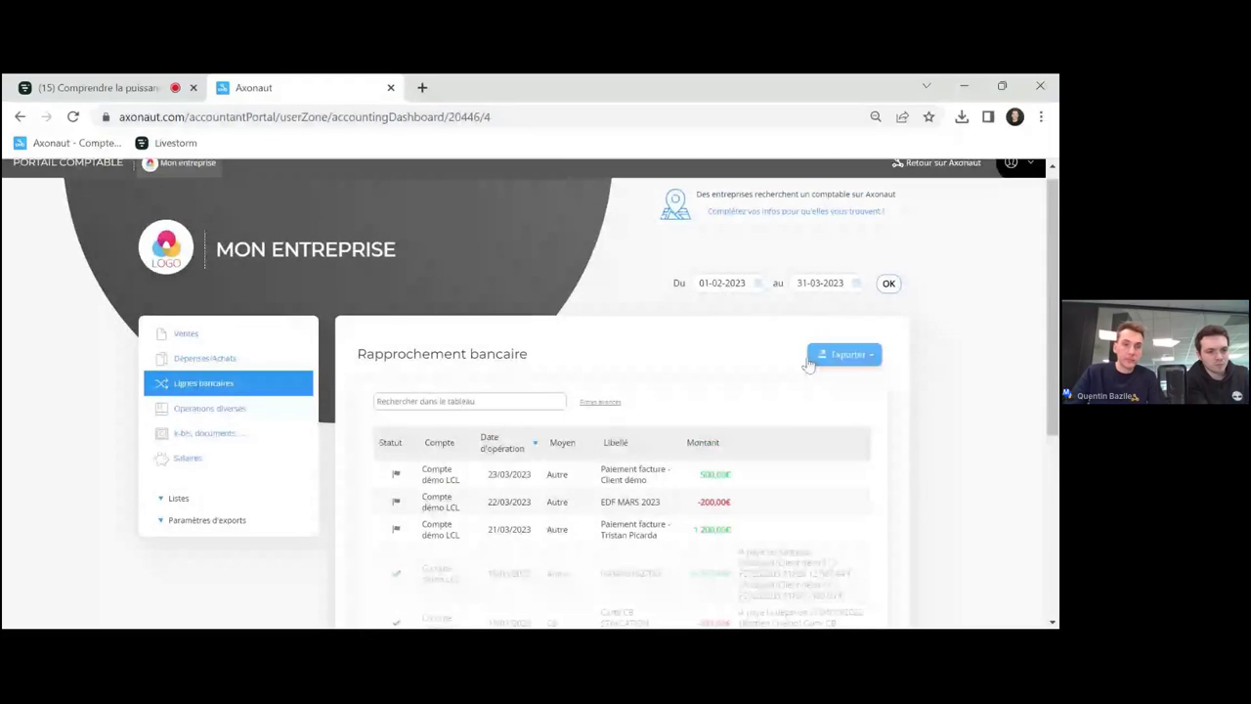
- Open the export settings for Lignes bancaires and examine the accounting software template, general account numbers and file column options
click(204, 521)
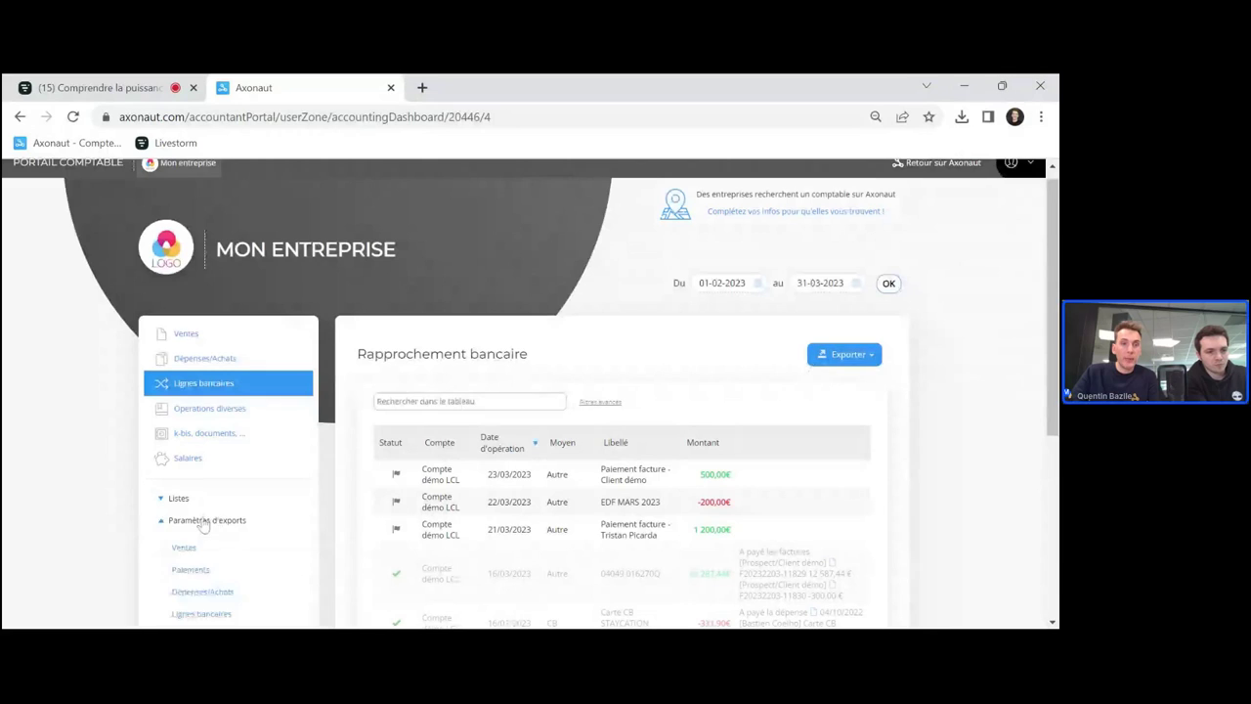
scroll(124, 506, down, 2)
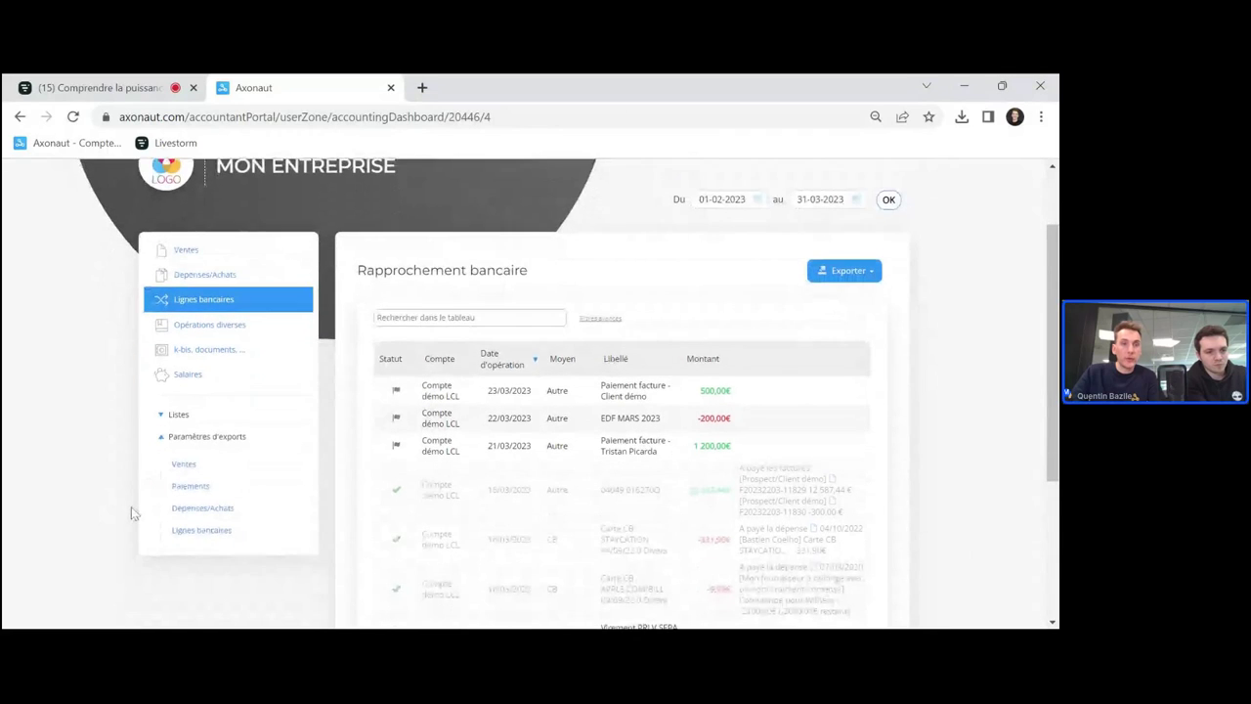
scroll(131, 507, down, 1)
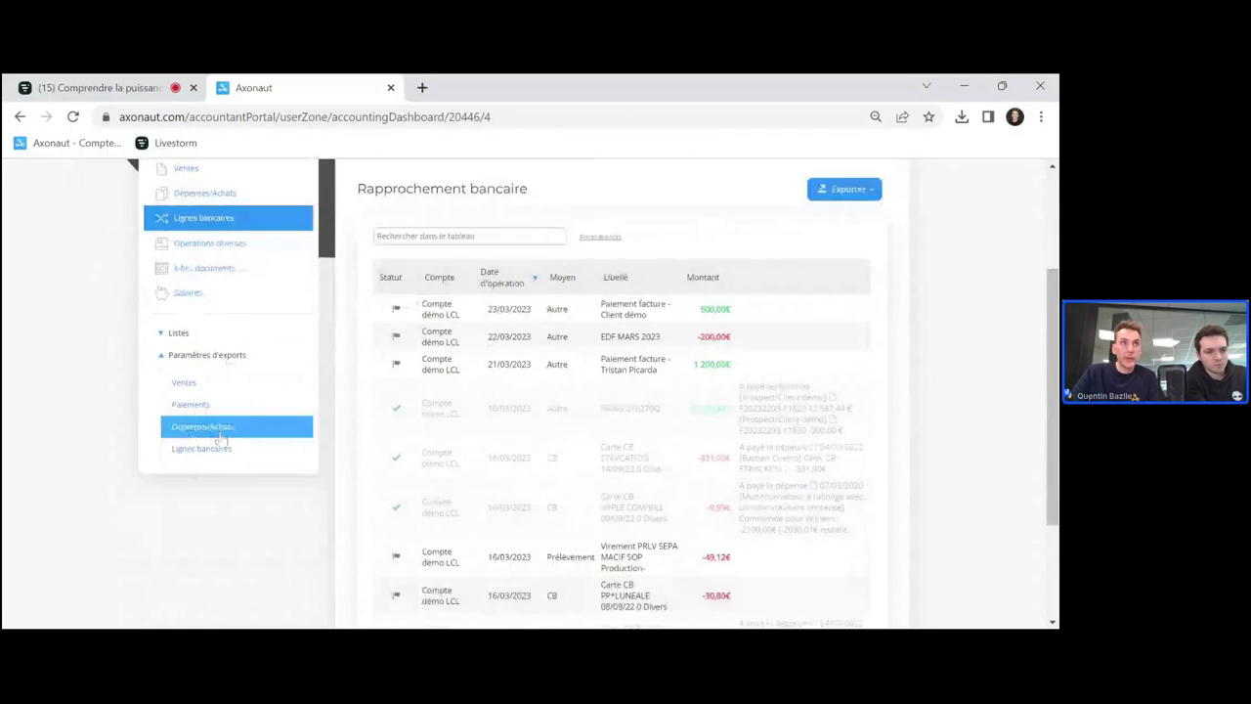
click(210, 452)
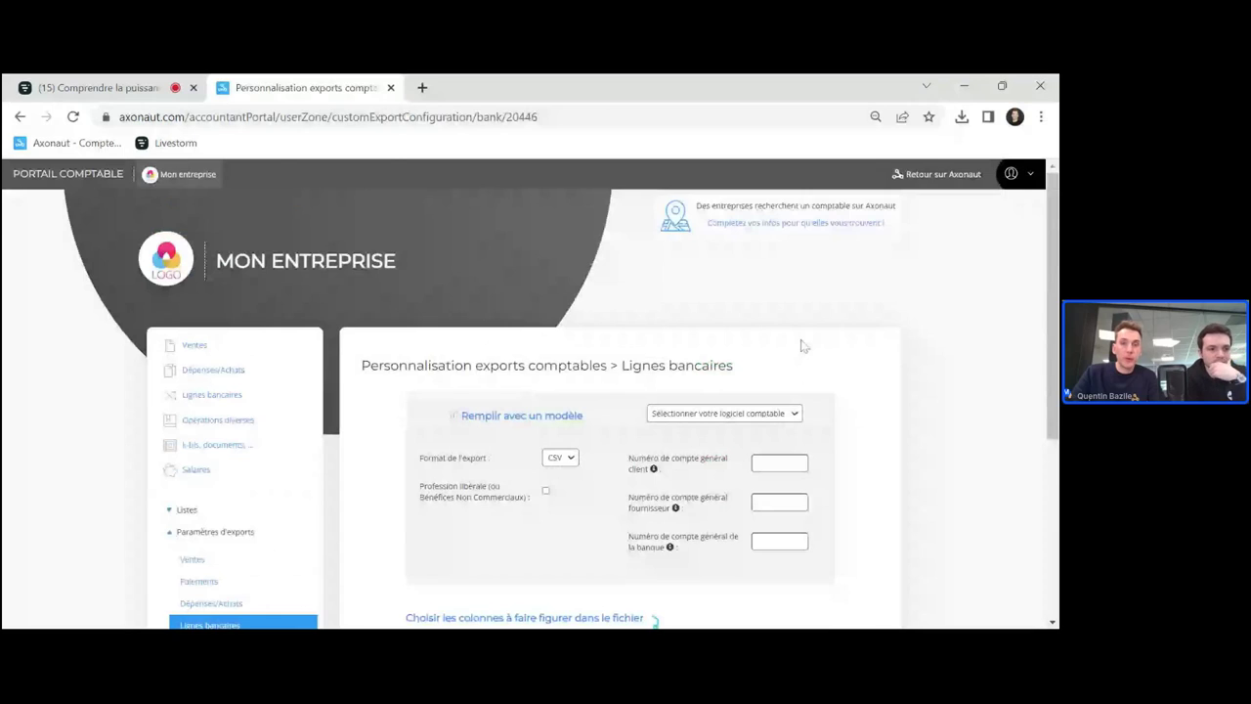
scroll(849, 333, down, 1)
scroll(848, 333, down, 1)
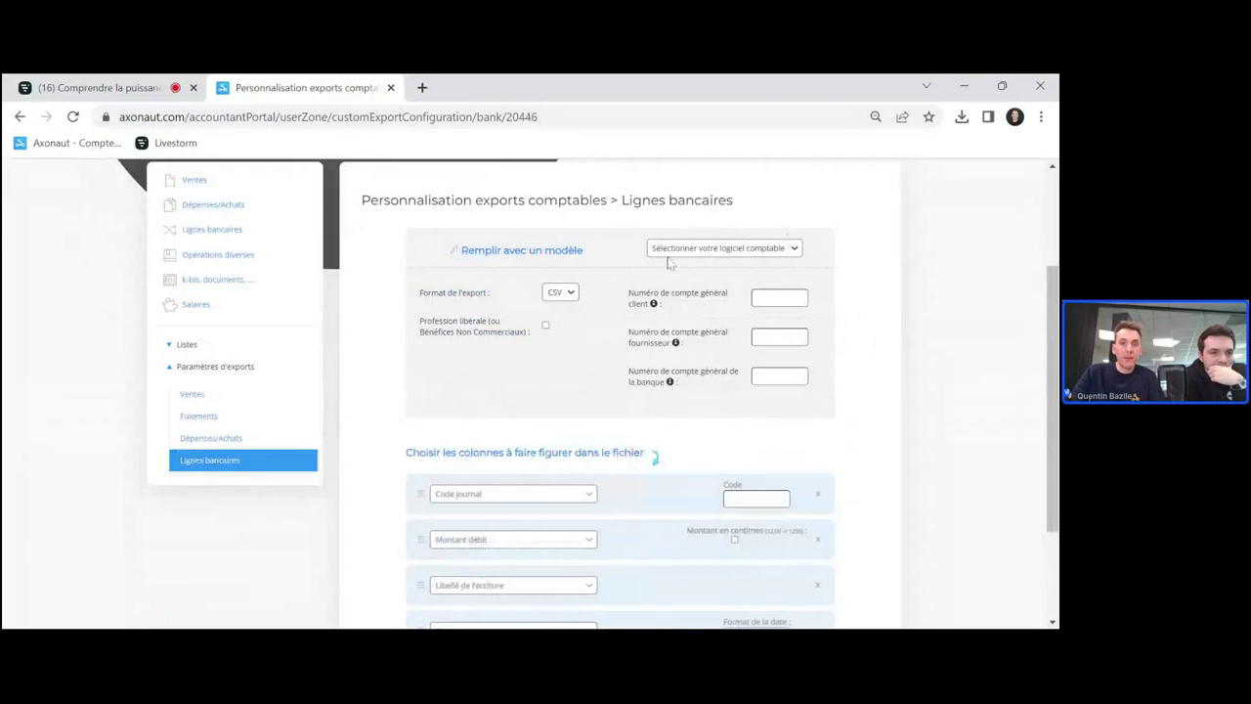
scroll(713, 326, down, 1)
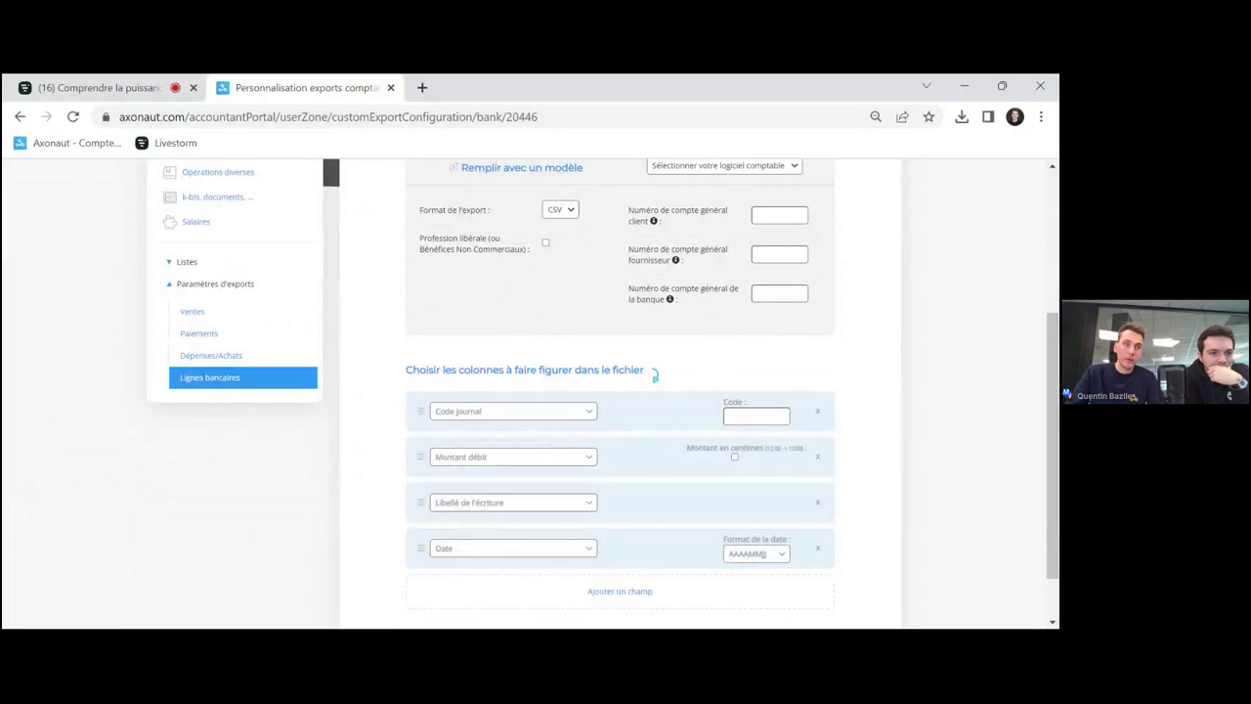
scroll(528, 374, up, 2)
scroll(528, 374, up, 1)
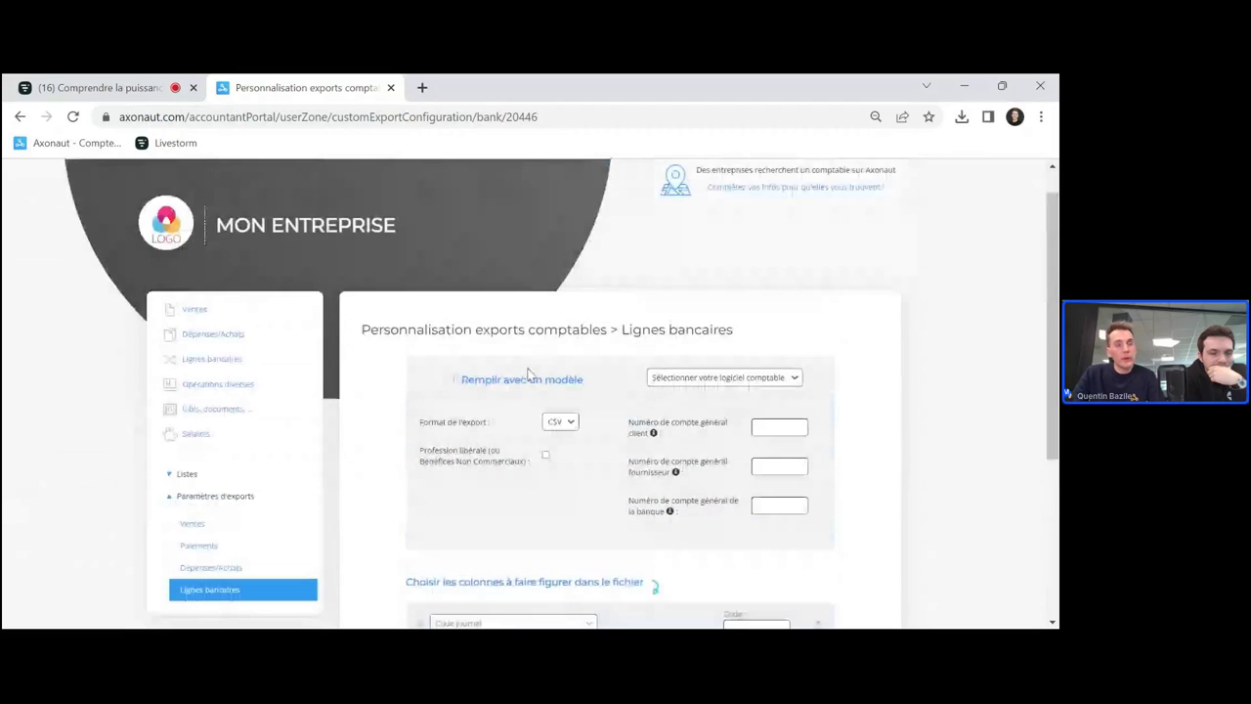
scroll(528, 374, up, 1)
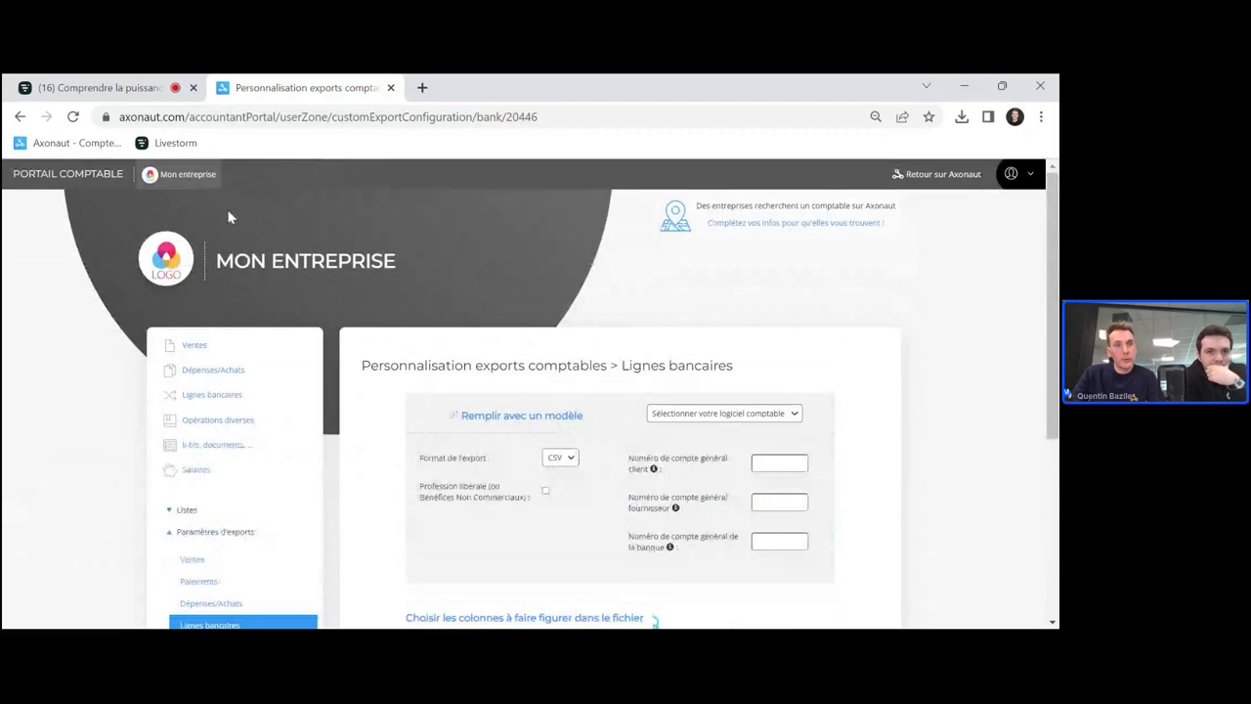
- Return to the Rapprochement bancaire dashboard, look over its bank lines, and switch to the Livestorm webinar chat
click(19, 117)
click(19, 117)
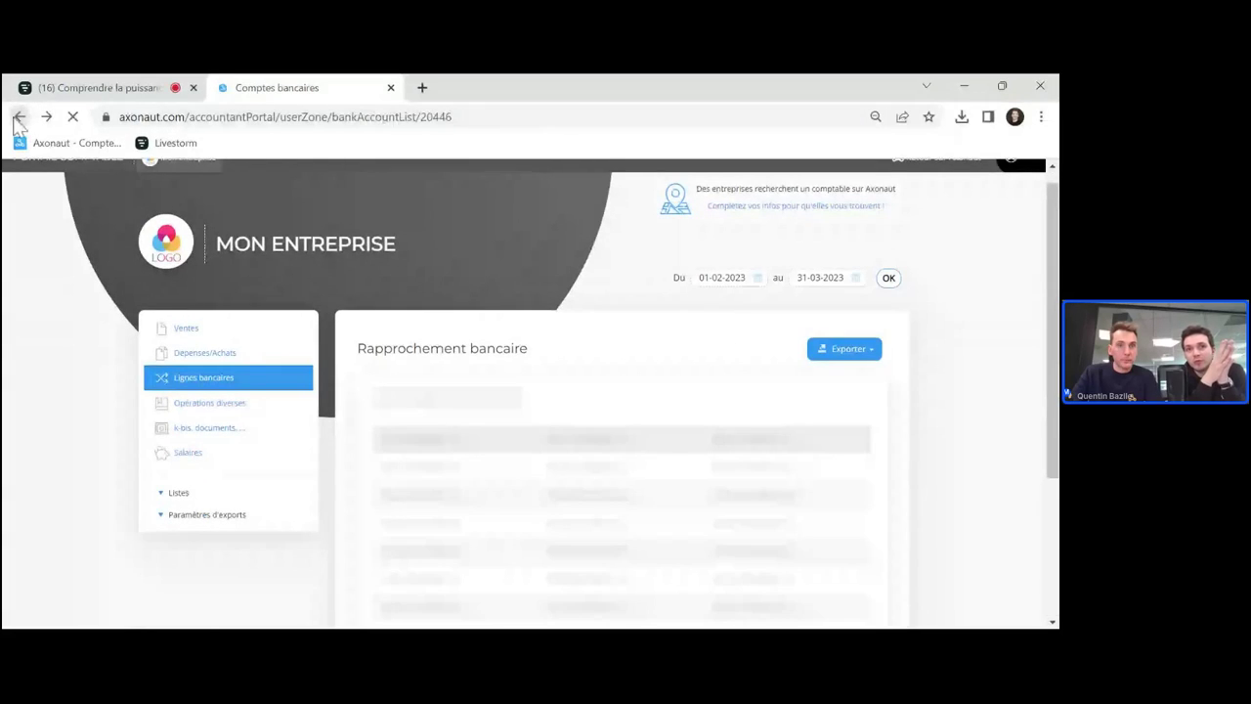
click(18, 117)
click(18, 117)
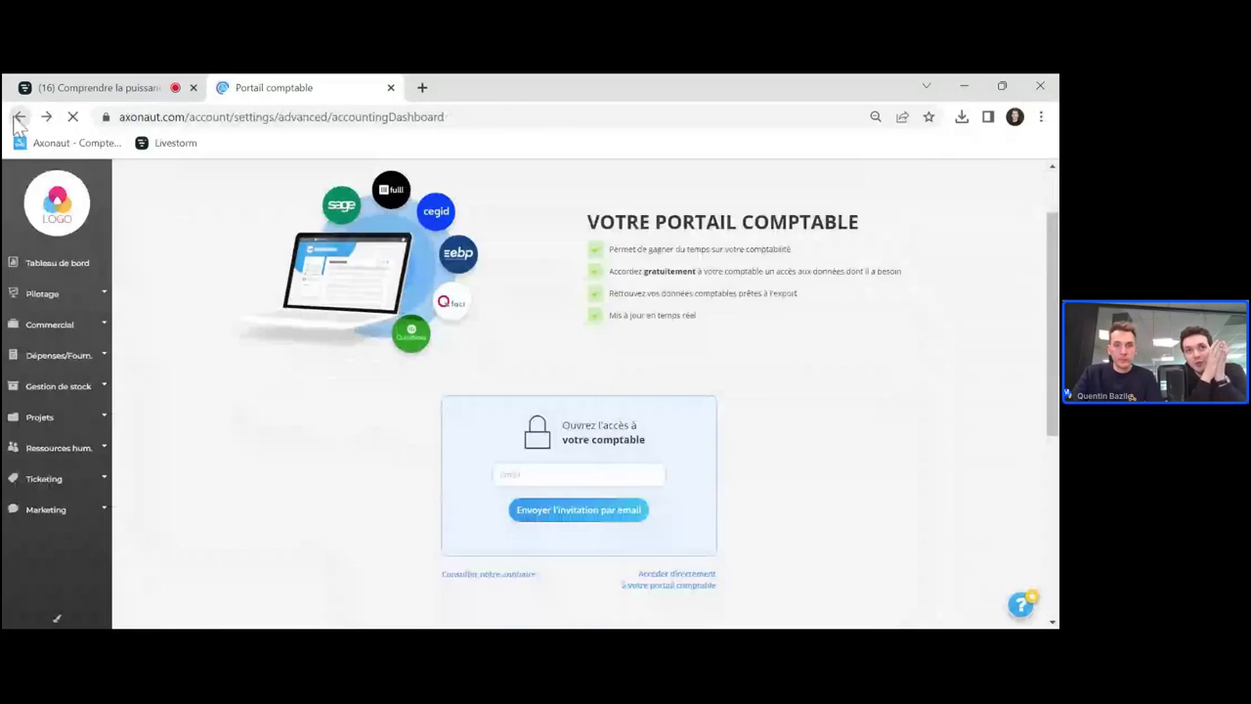
click(19, 117)
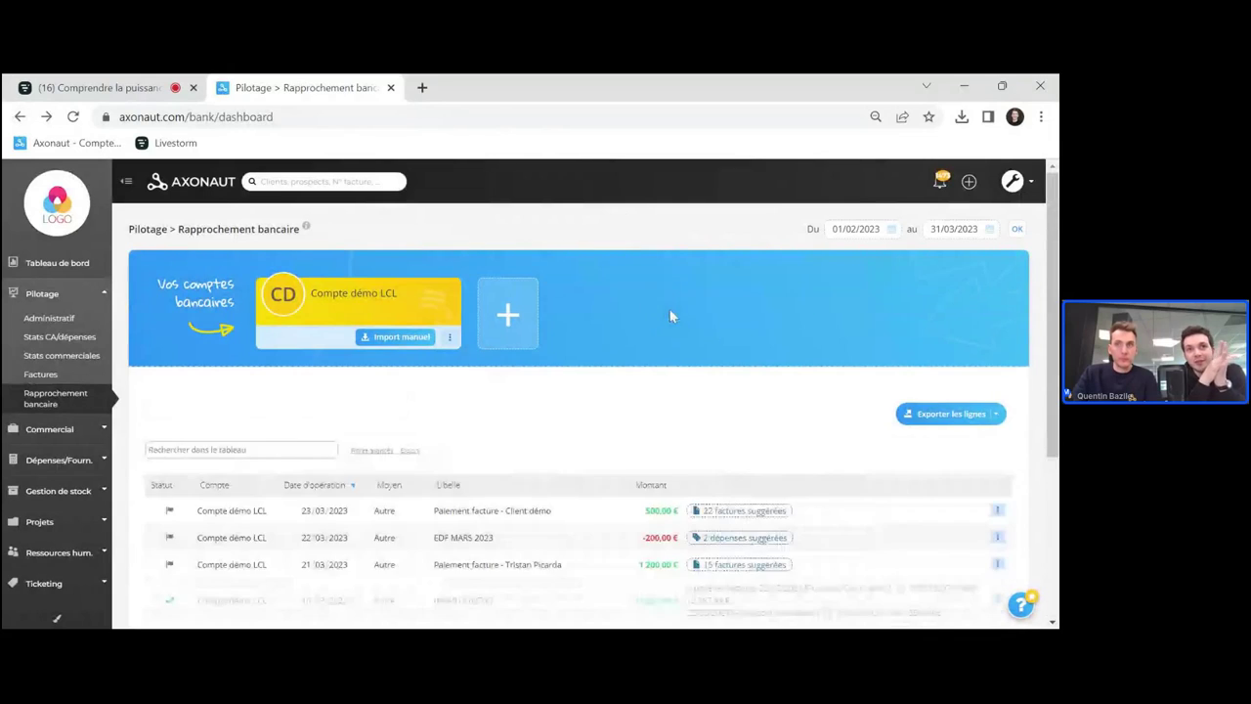
scroll(670, 313, down, 2)
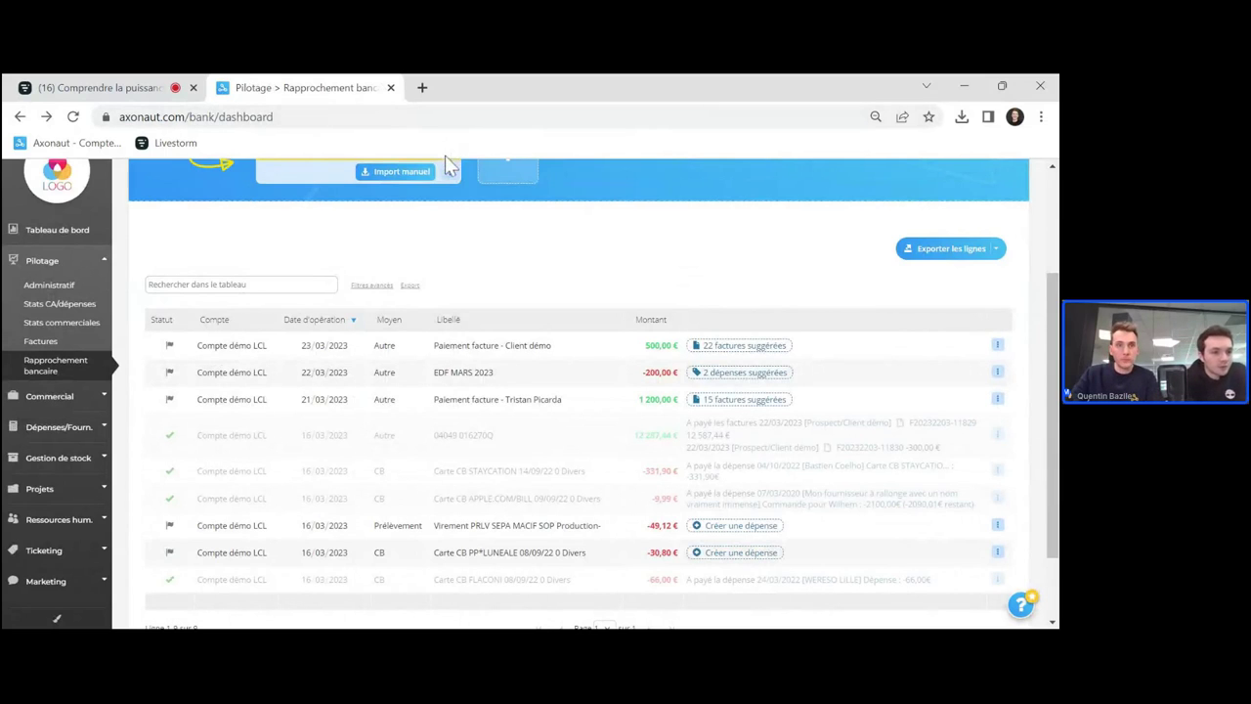
click(108, 87)
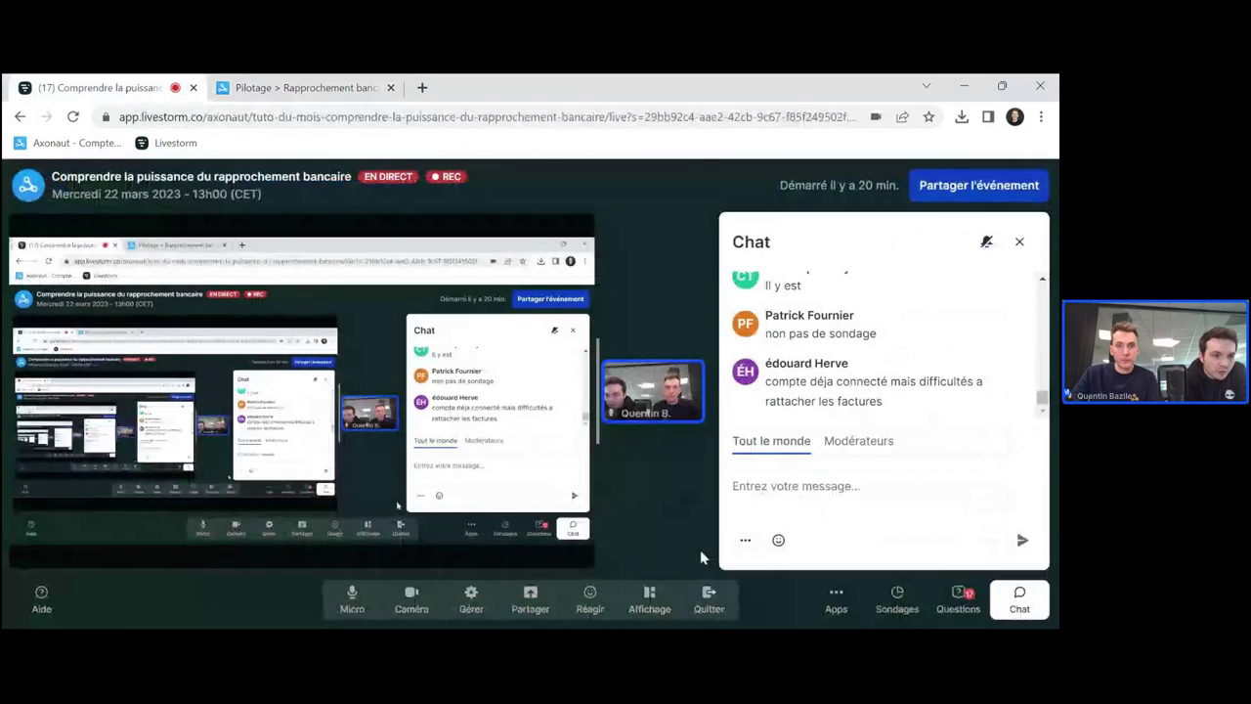